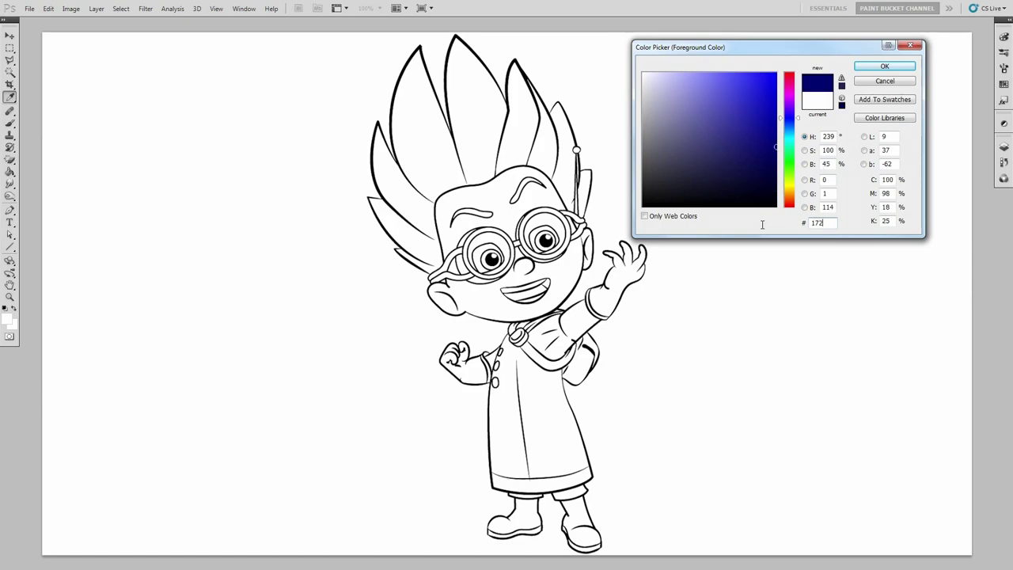
Step: Fill the dark sections of the character's spiky hair with navy #172537 using the Paint Bucket
{"action": "left_click", "coordinate": [877, 68]}
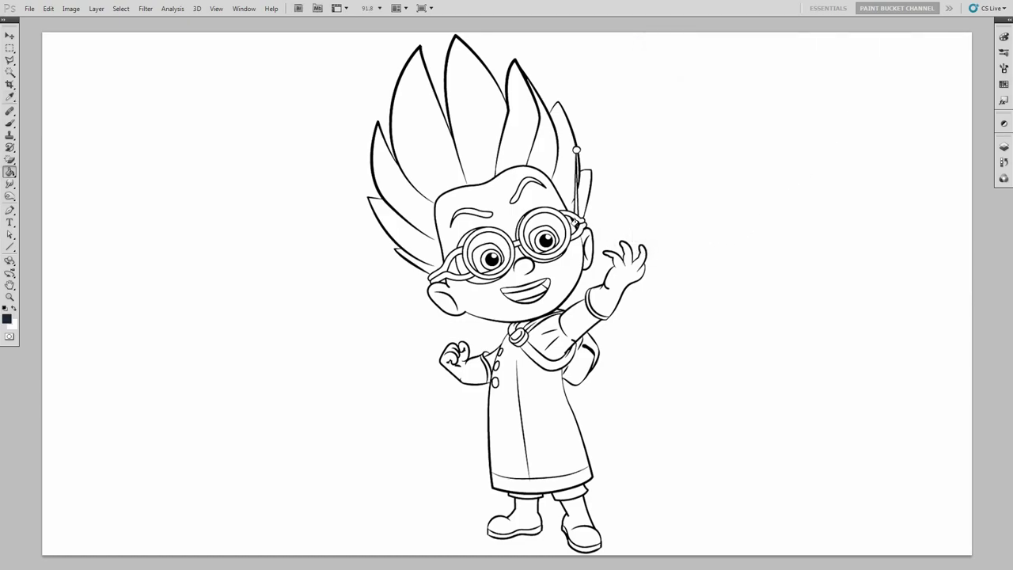
{"action": "left_click", "coordinate": [579, 202]}
{"action": "left_click", "coordinate": [564, 172]}
{"action": "left_click", "coordinate": [486, 151]}
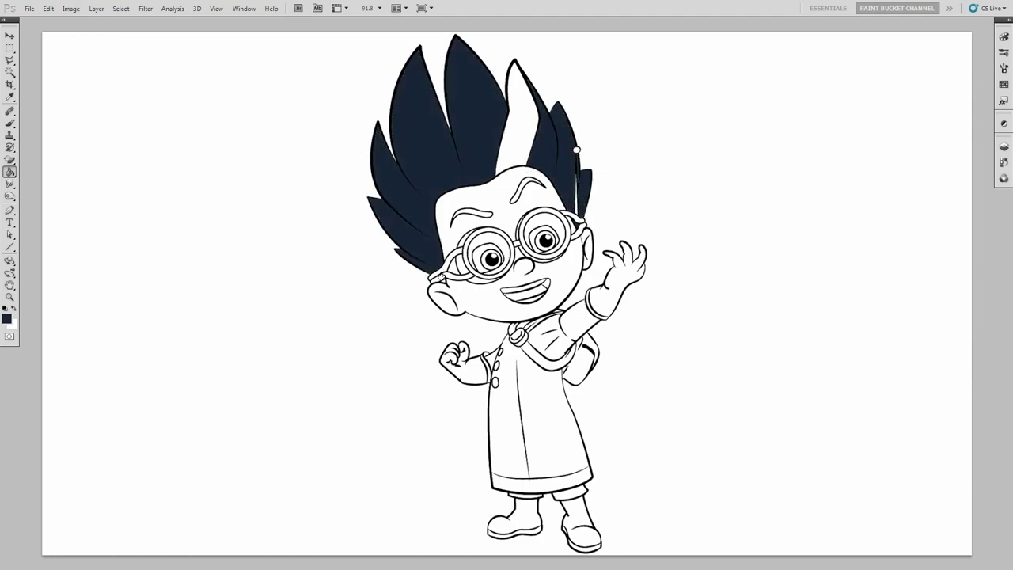
Step: Set the foreground color to #acbbbf and fill the remaining white streak in the hair
{"action": "left_click", "coordinate": [10, 320]}
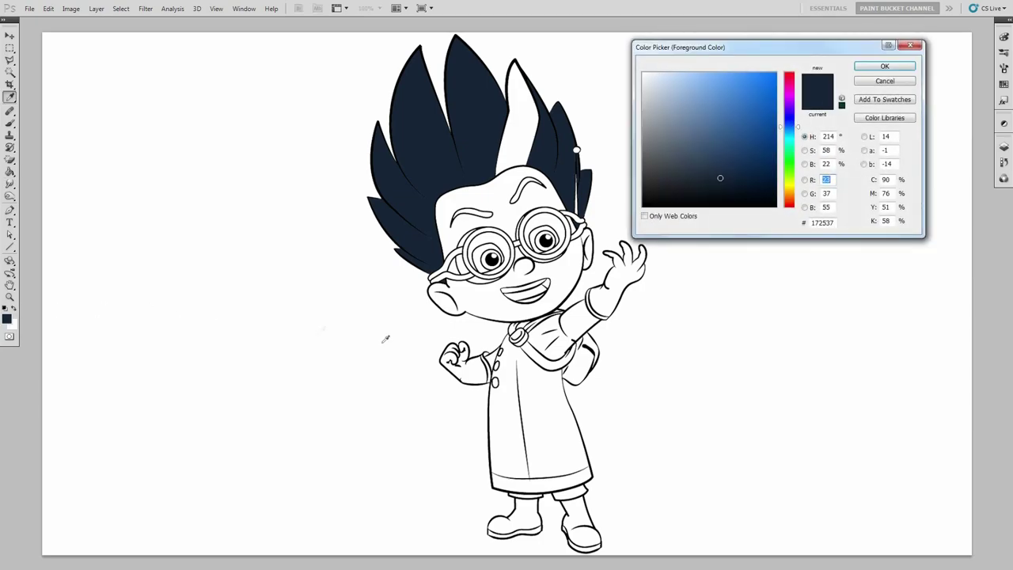
{"action": "double_click", "coordinate": [823, 222]}
{"action": "type", "text": "acb"}
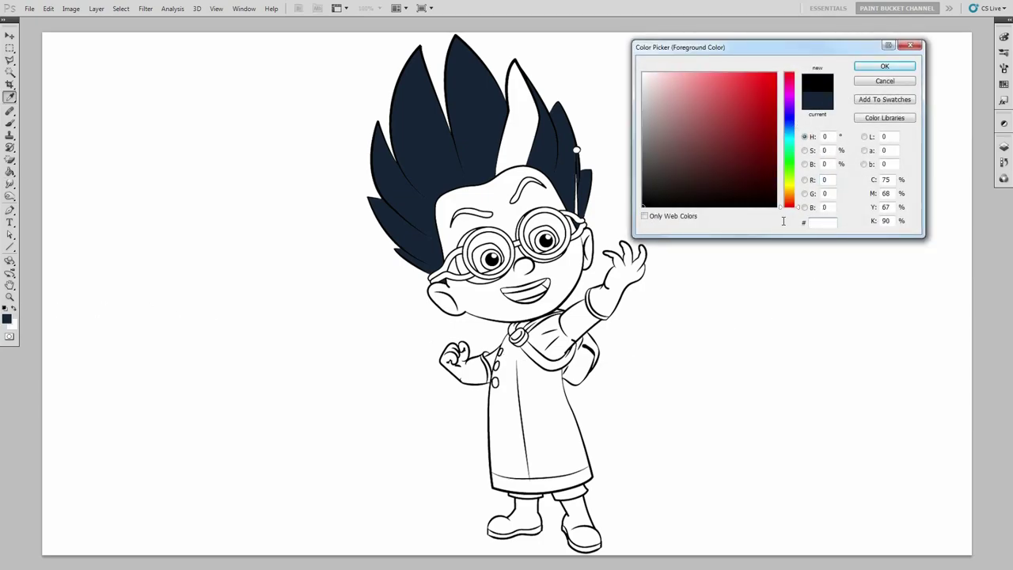
{"action": "type", "text": "bbf"}
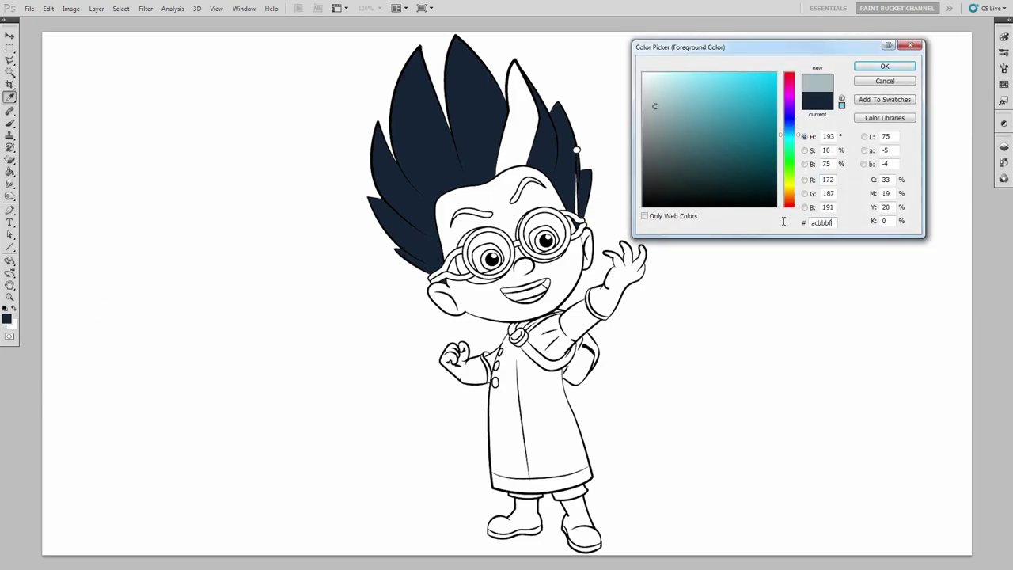
{"action": "left_click", "coordinate": [883, 66]}
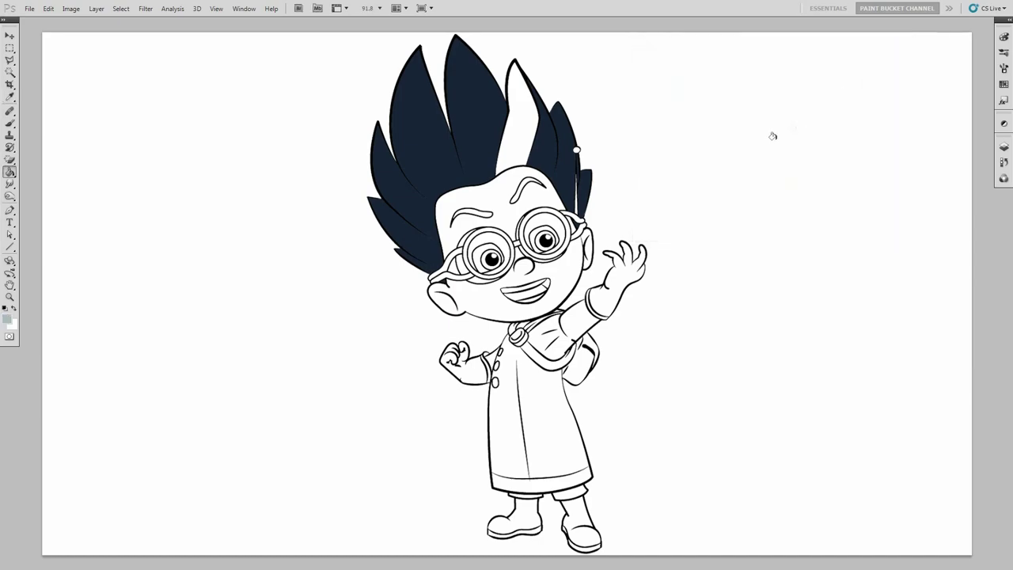
{"action": "left_click", "coordinate": [520, 149]}
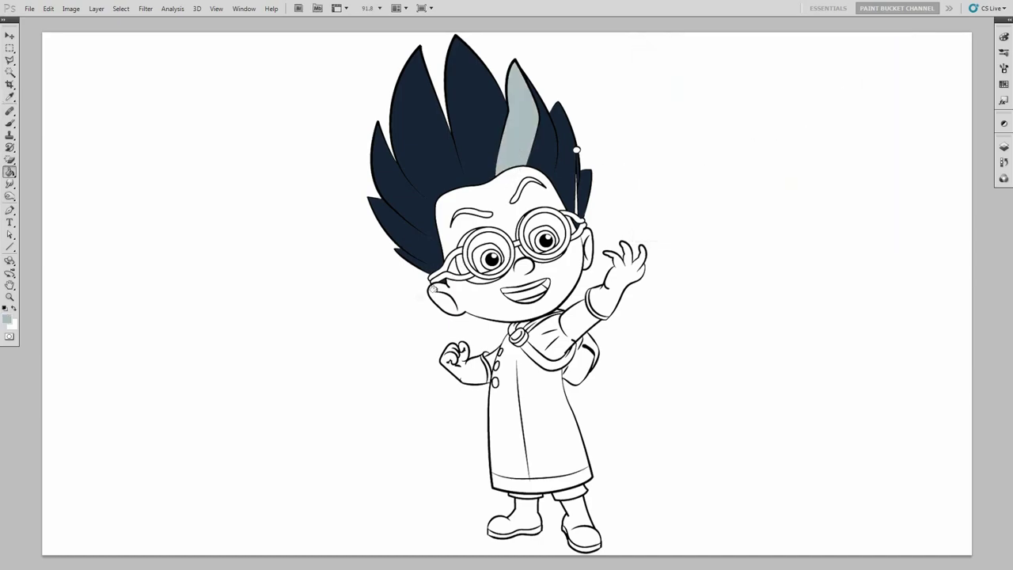
Step: Set the foreground color to #000515 and fill both eyebrows
{"action": "left_click", "coordinate": [8, 319]}
{"action": "double_click", "coordinate": [825, 223]}
{"action": "key", "text": "BackSpace"}
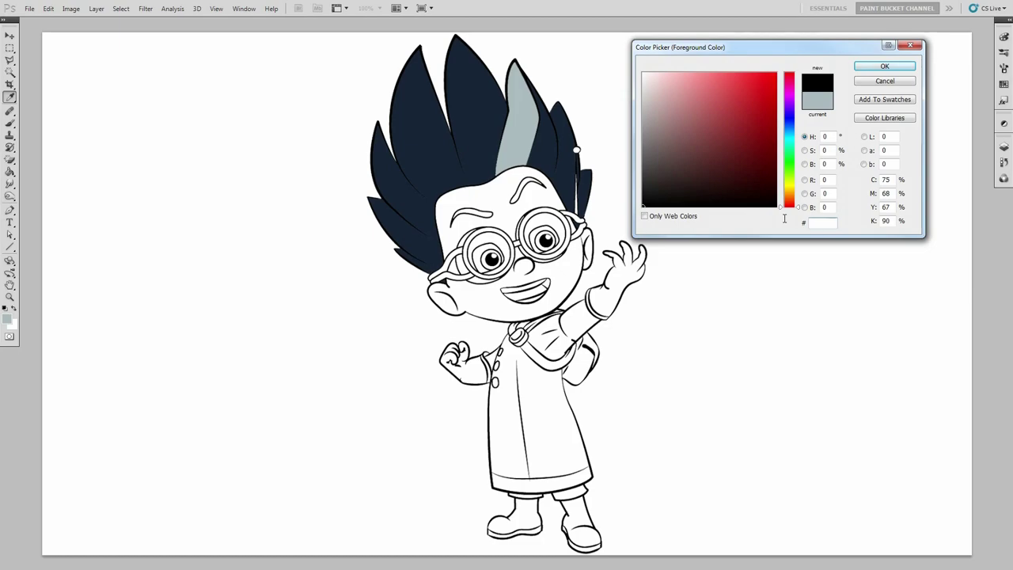
{"action": "type", "text": "000515"}
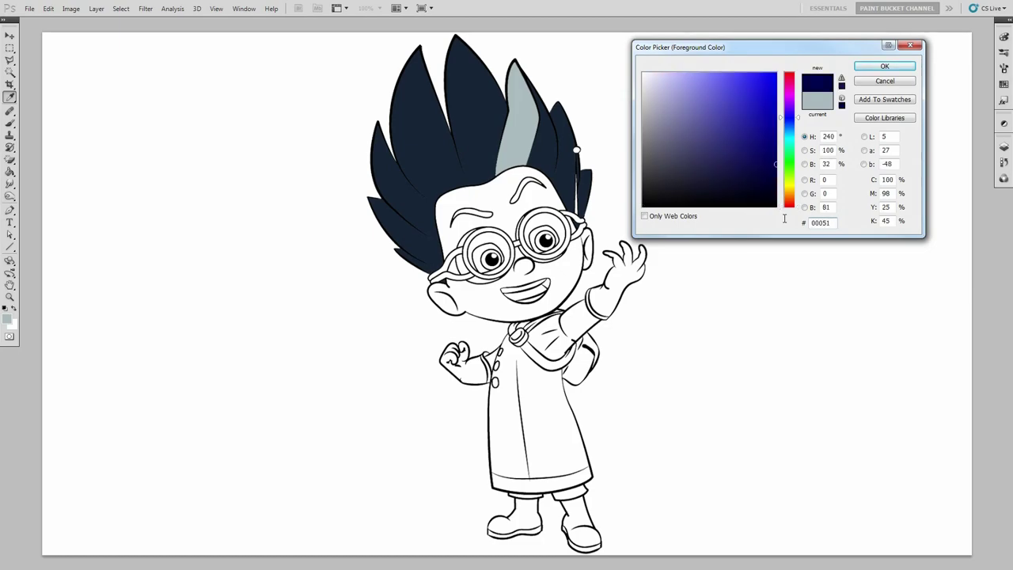
{"action": "left_click", "coordinate": [873, 68]}
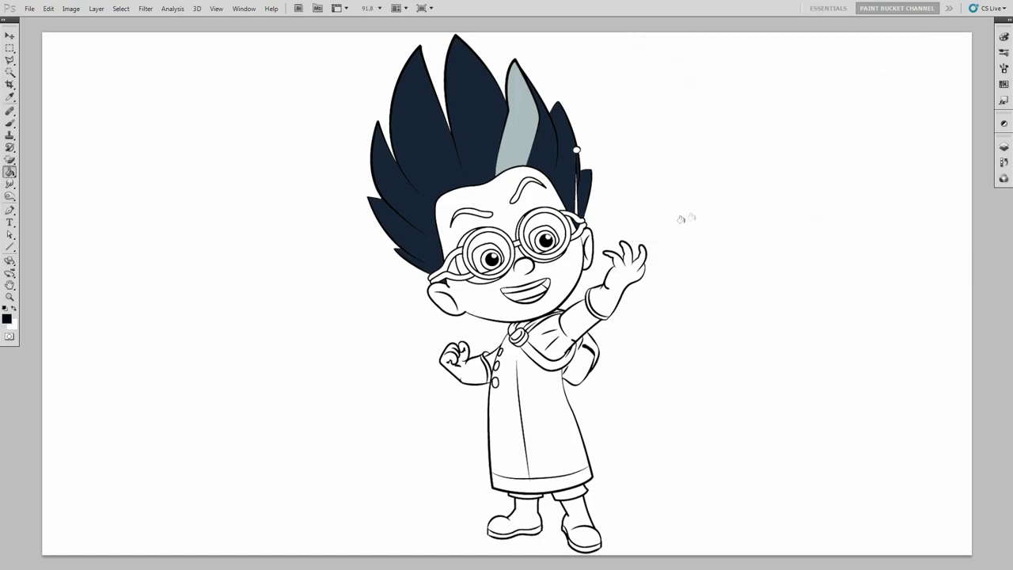
{"action": "left_click", "coordinate": [512, 197]}
{"action": "left_click", "coordinate": [488, 210]}
Step: Set the foreground color to #59635f and fill the front rims of both goggle lenses
{"action": "left_click", "coordinate": [6, 318]}
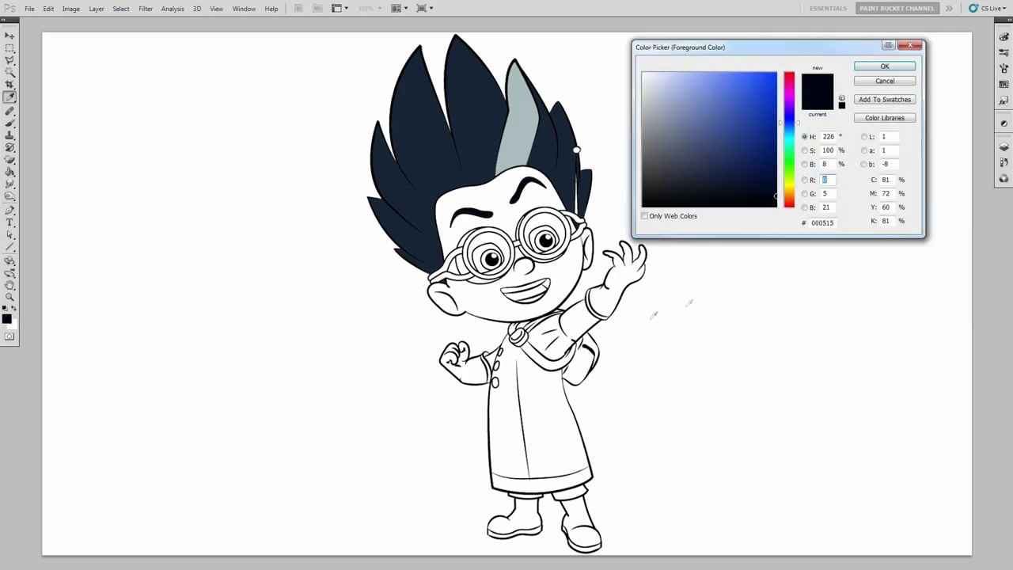
{"action": "key", "text": "BackSpace"}
{"action": "type", "text": "596"}
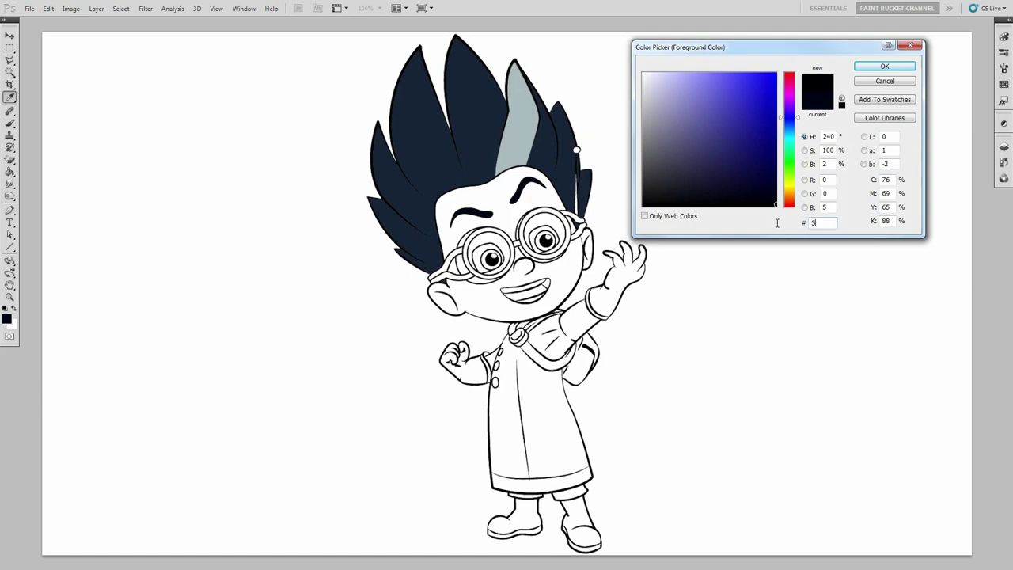
{"action": "type", "text": "35f"}
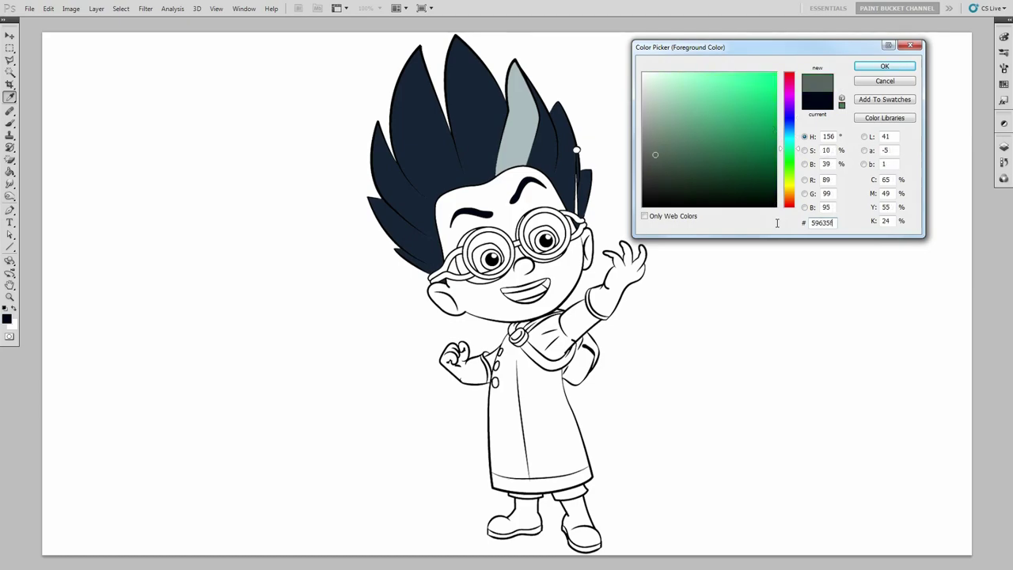
{"action": "left_click", "coordinate": [876, 68]}
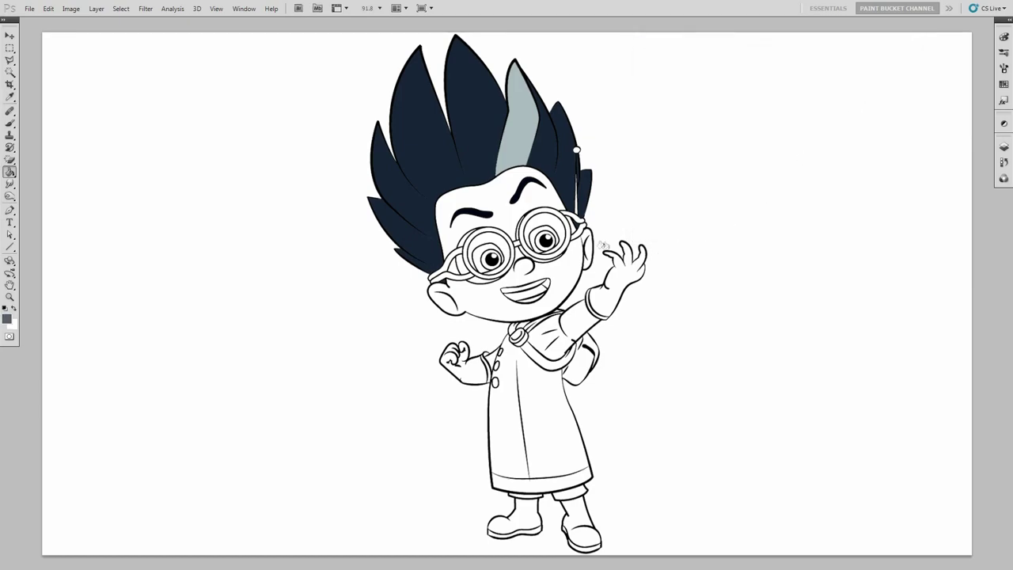
{"action": "left_click", "coordinate": [564, 231]}
{"action": "left_click", "coordinate": [507, 263]}
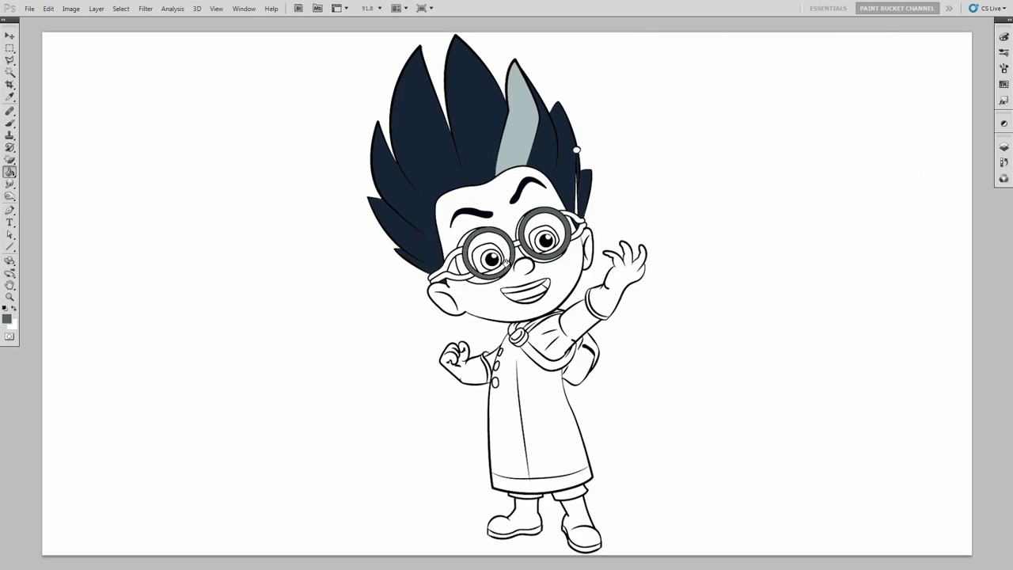
Step: Set the foreground color to #222a28 and fill the outer side edges of both goggle rims
{"action": "left_click", "coordinate": [7, 318]}
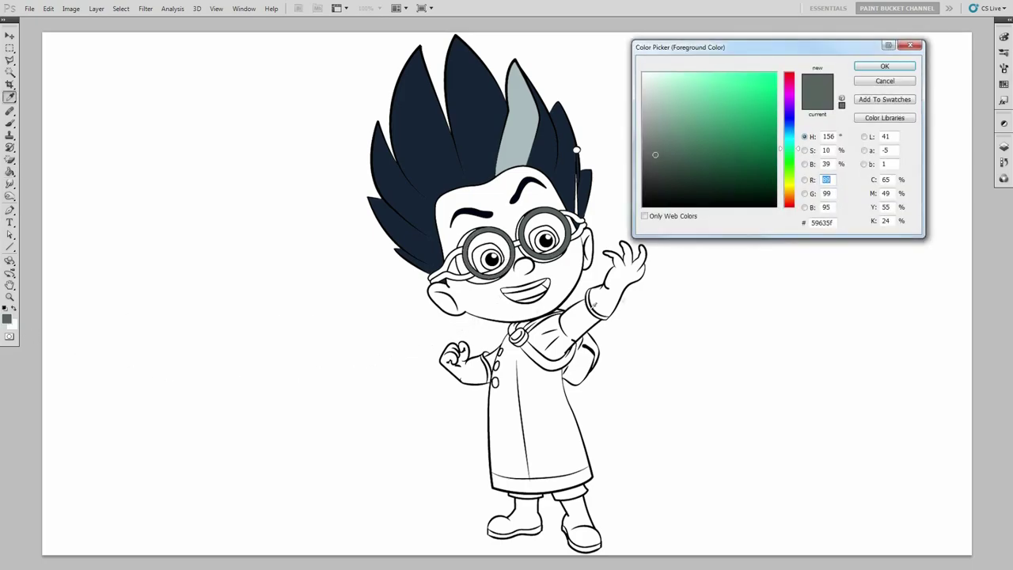
{"action": "double_click", "coordinate": [822, 223]}
{"action": "type", "text": "22"}
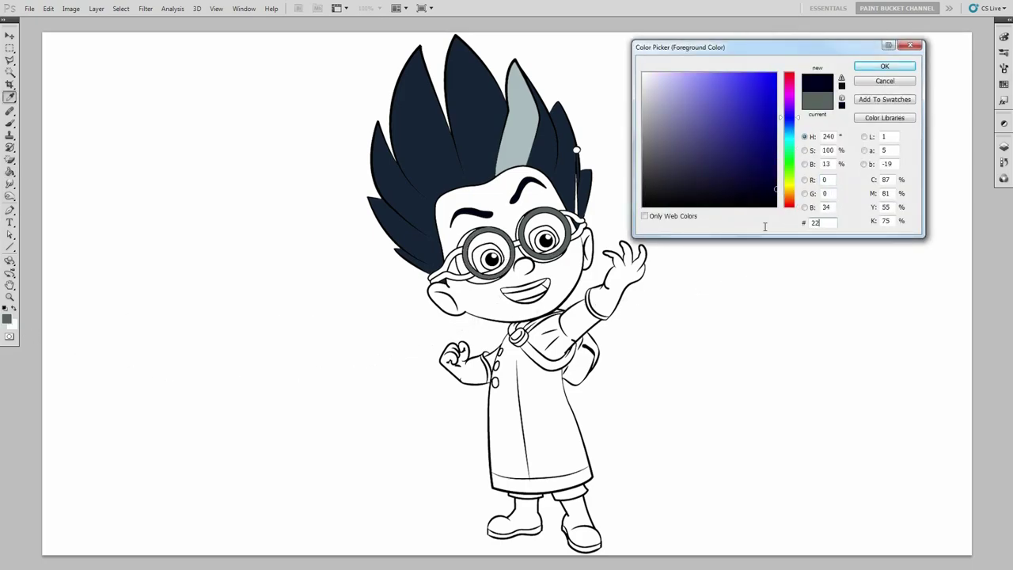
{"action": "type", "text": "2a28"}
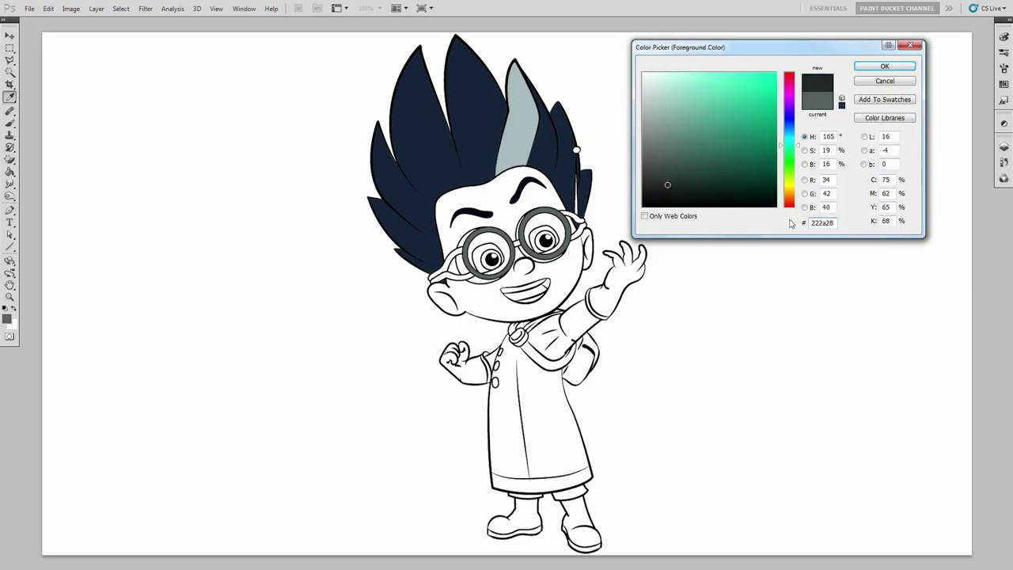
{"action": "left_click", "coordinate": [884, 66]}
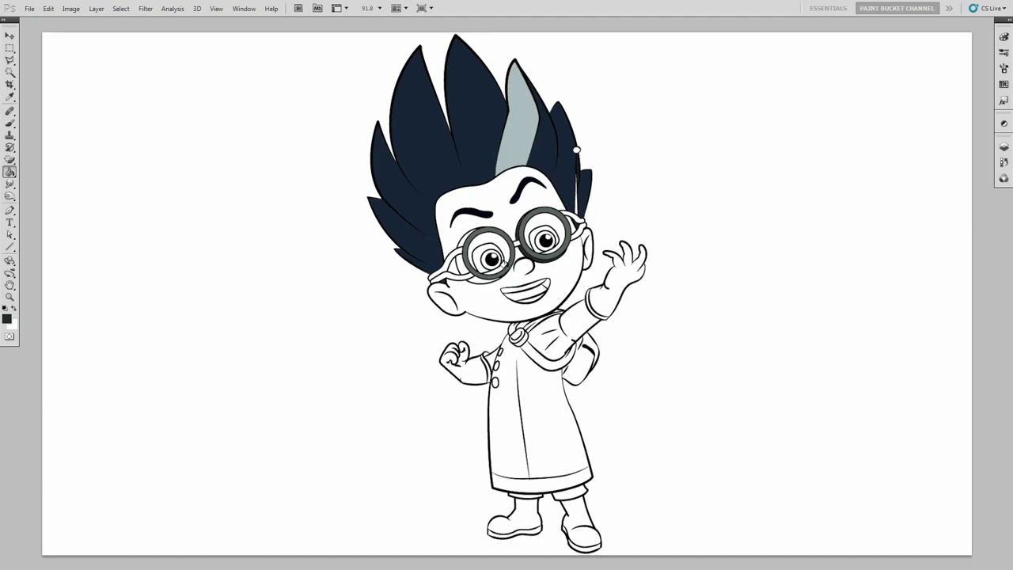
{"action": "left_click", "coordinate": [461, 264]}
Step: Set the foreground color to #8c9a67 and fill the lens areas around both eyes
{"action": "left_click", "coordinate": [7, 319]}
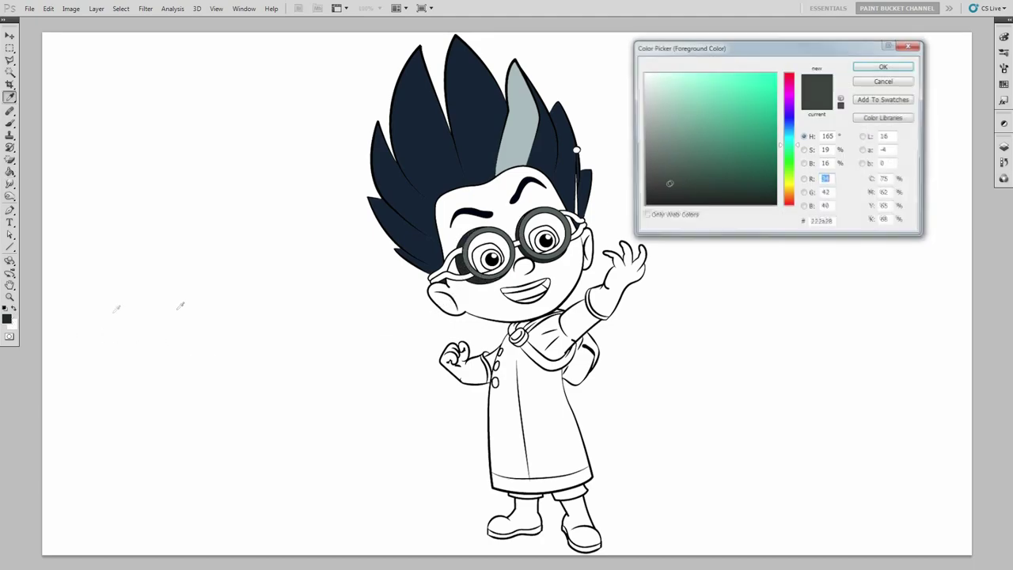
{"action": "left_click_drag", "start_coordinate": [831, 228], "coordinate": [791, 224]}
{"action": "key", "text": "BackSpace"}
{"action": "type", "text": "8c9a67"}
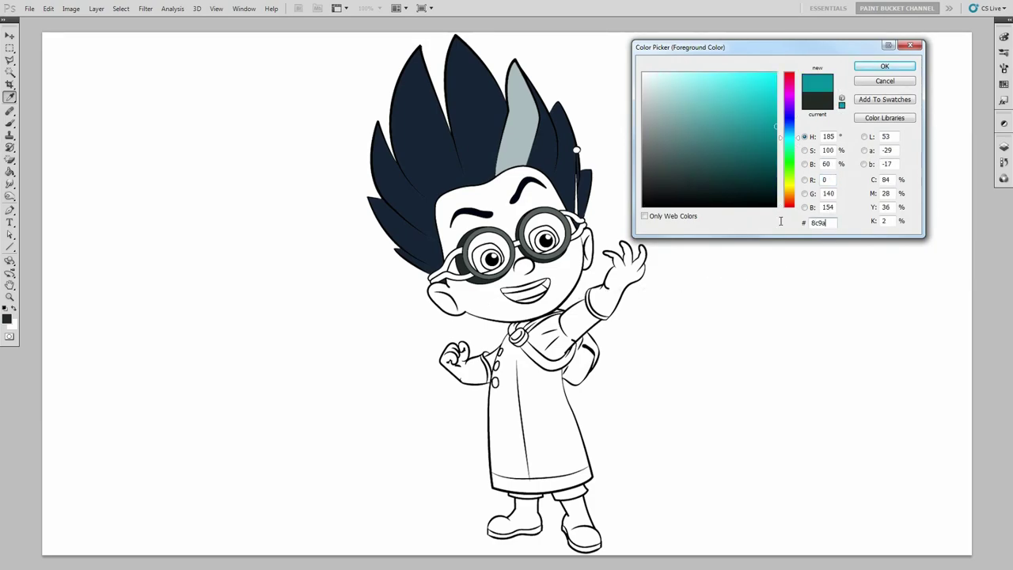
{"action": "left_click", "coordinate": [884, 67]}
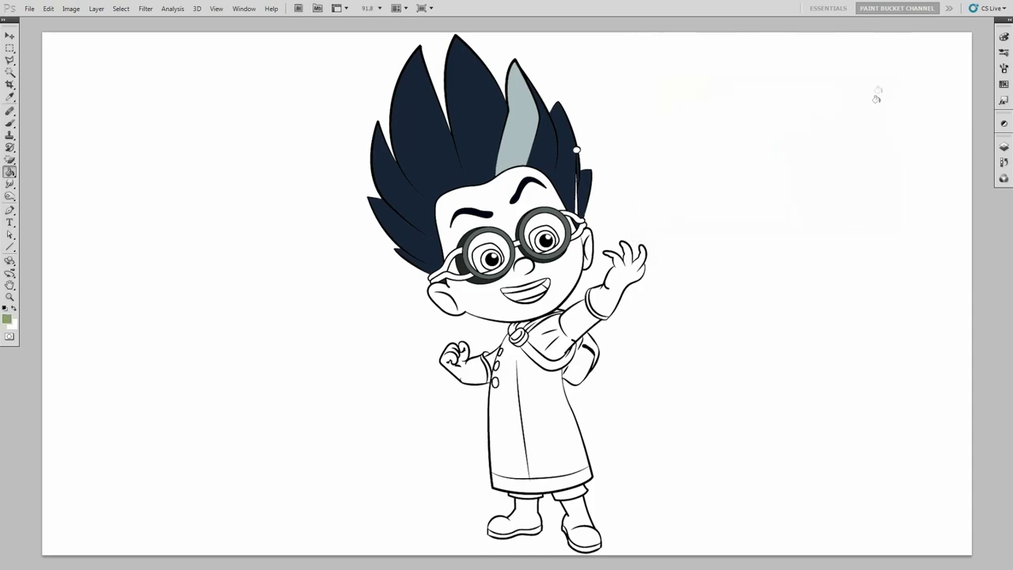
{"action": "left_click", "coordinate": [558, 229]}
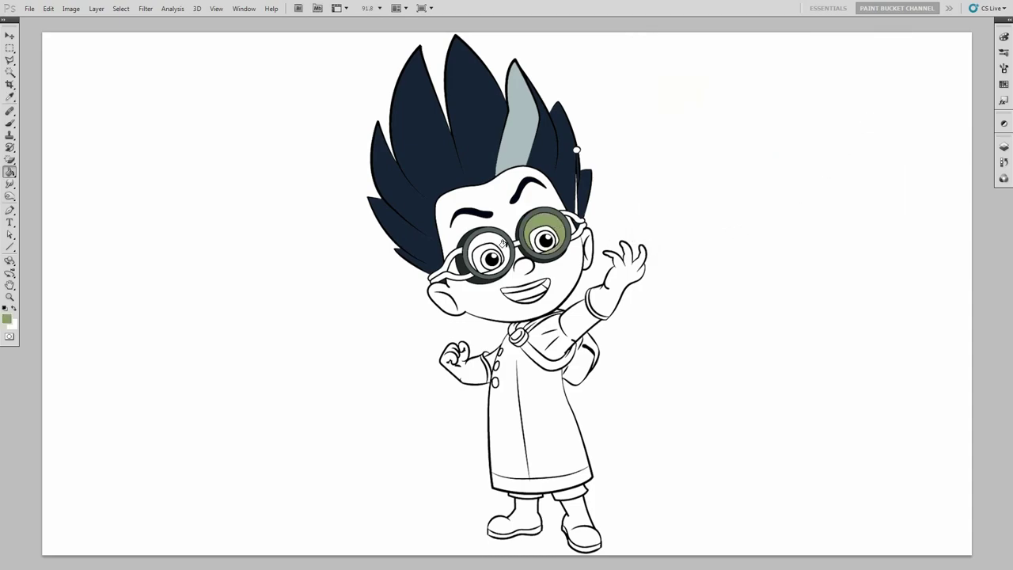
{"action": "left_click", "coordinate": [502, 242]}
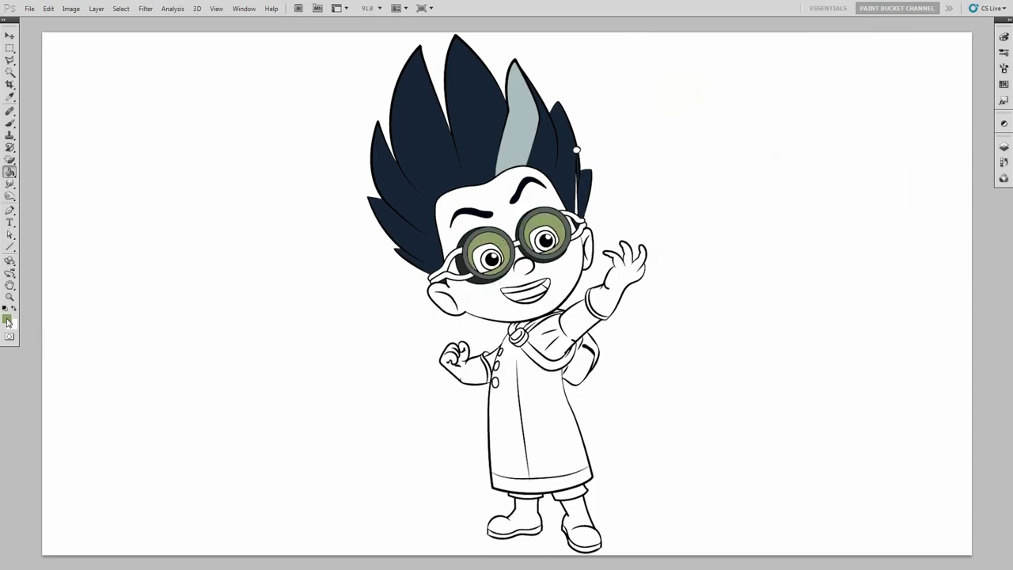
Step: Set the foreground color to #2c2b30 and fill the goggle straps on both sides of the head
{"action": "left_click", "coordinate": [7, 320]}
{"action": "left_click_drag", "start_coordinate": [834, 222], "coordinate": [809, 223]}
{"action": "type", "text": "2d"}
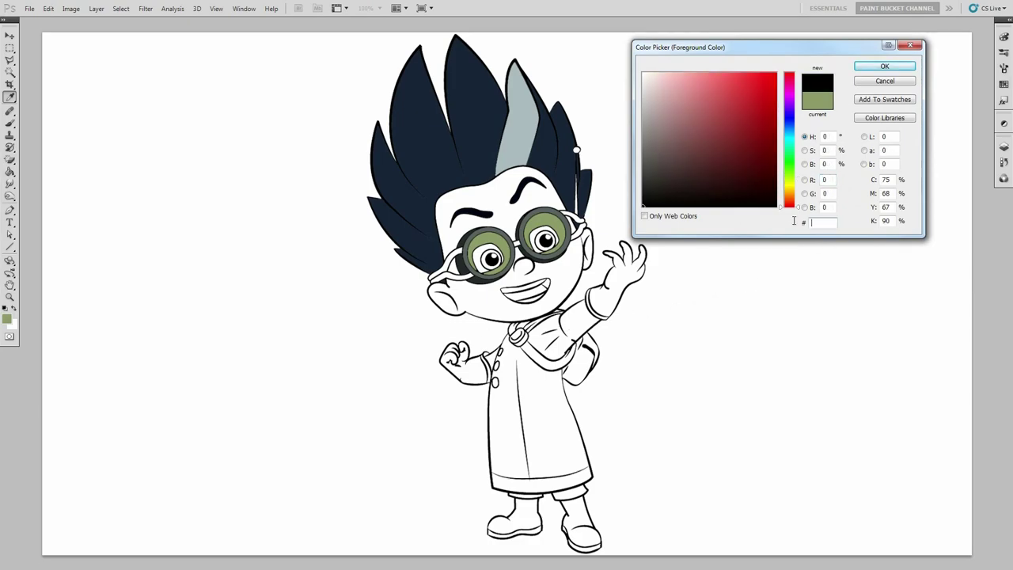
{"action": "key", "text": "BackSpace"}
{"action": "type", "text": "c2b30"}
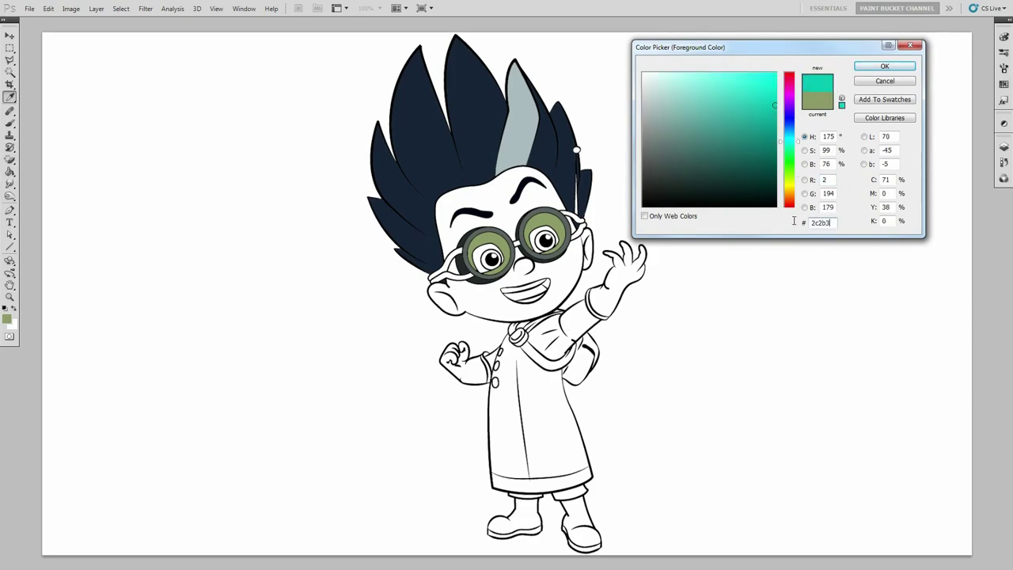
{"action": "left_click", "coordinate": [884, 68]}
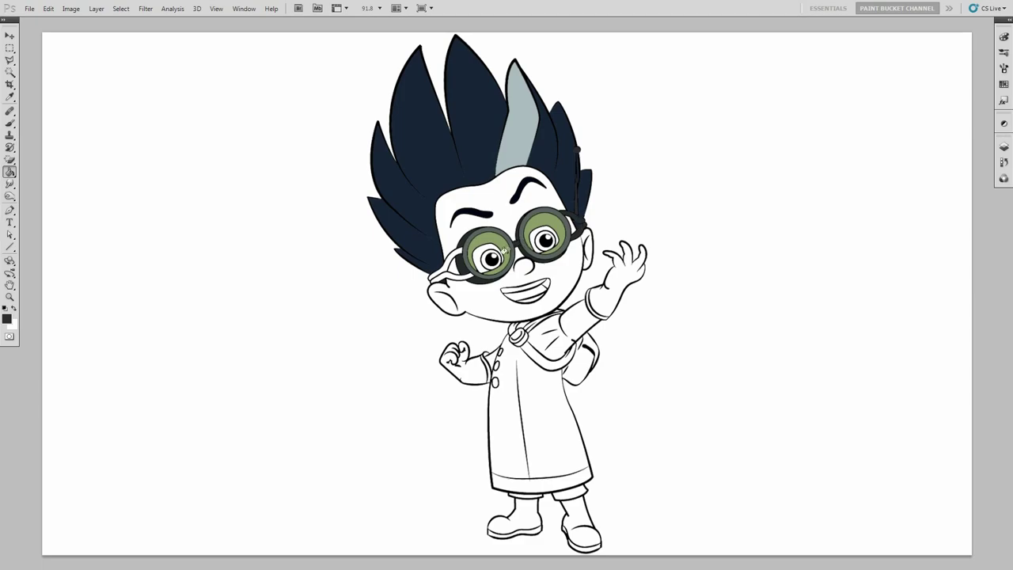
{"action": "left_click", "coordinate": [466, 271]}
{"action": "left_click", "coordinate": [447, 260]}
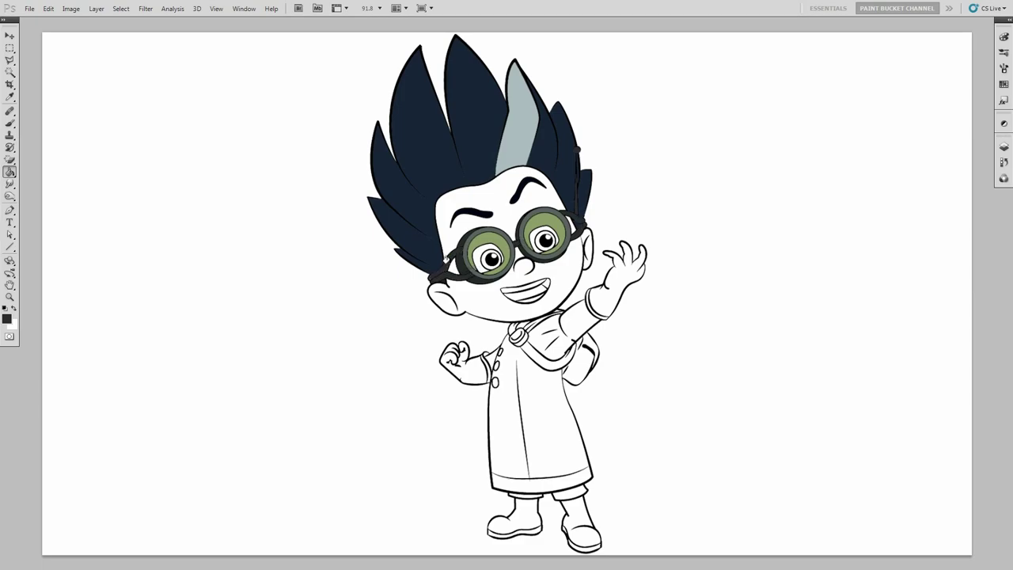
Step: Set the foreground color to #01776d and fill the irises of both eyes
{"action": "left_click", "coordinate": [9, 319]}
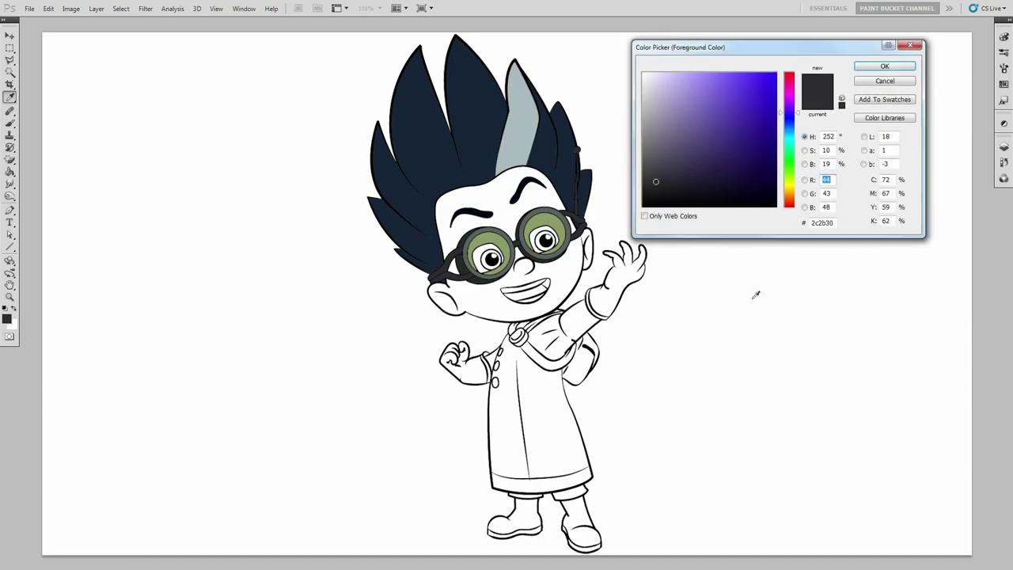
{"action": "double_click", "coordinate": [832, 225]}
{"action": "type", "text": "01"}
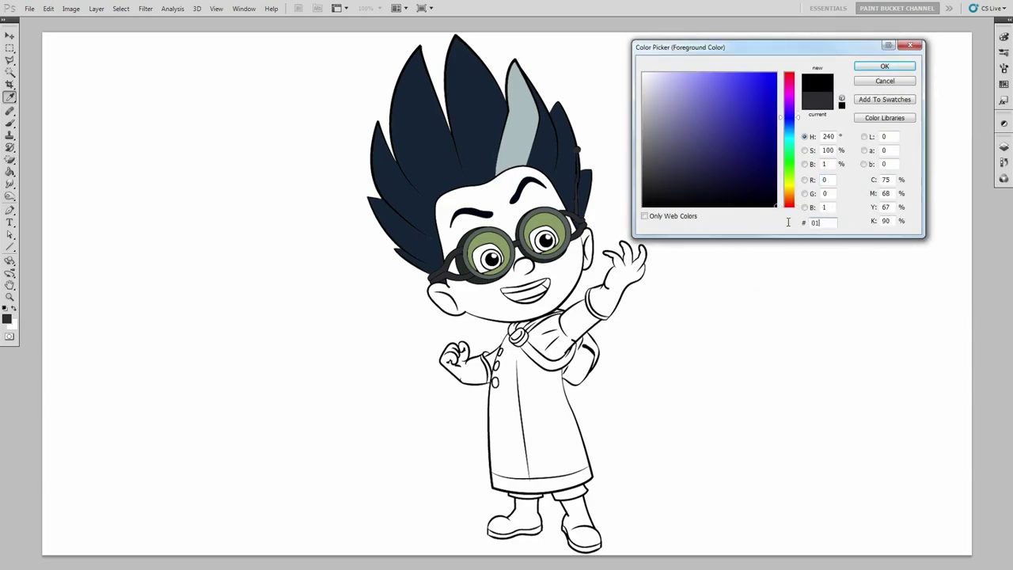
{"action": "type", "text": "776d"}
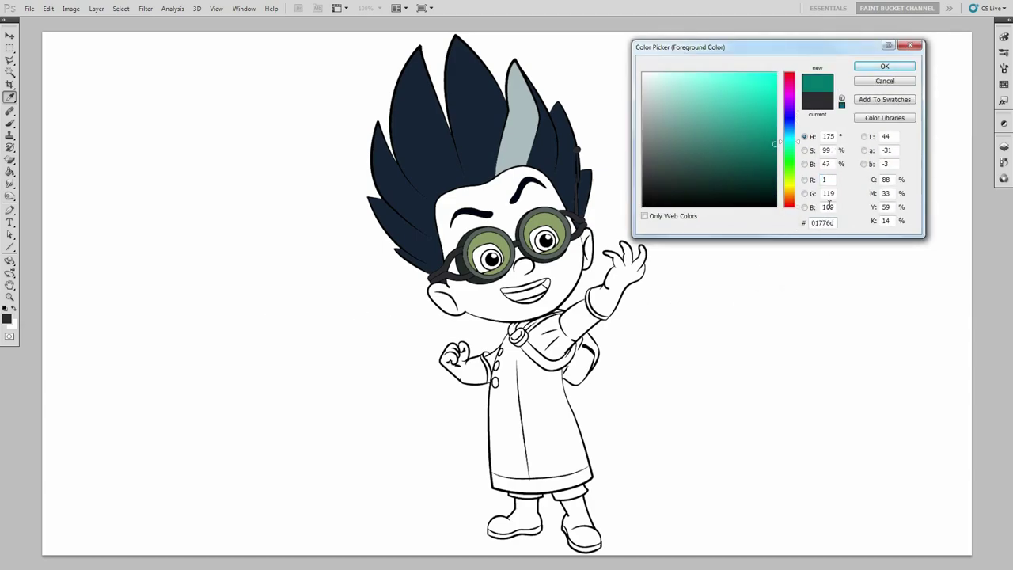
{"action": "key", "text": "Return"}
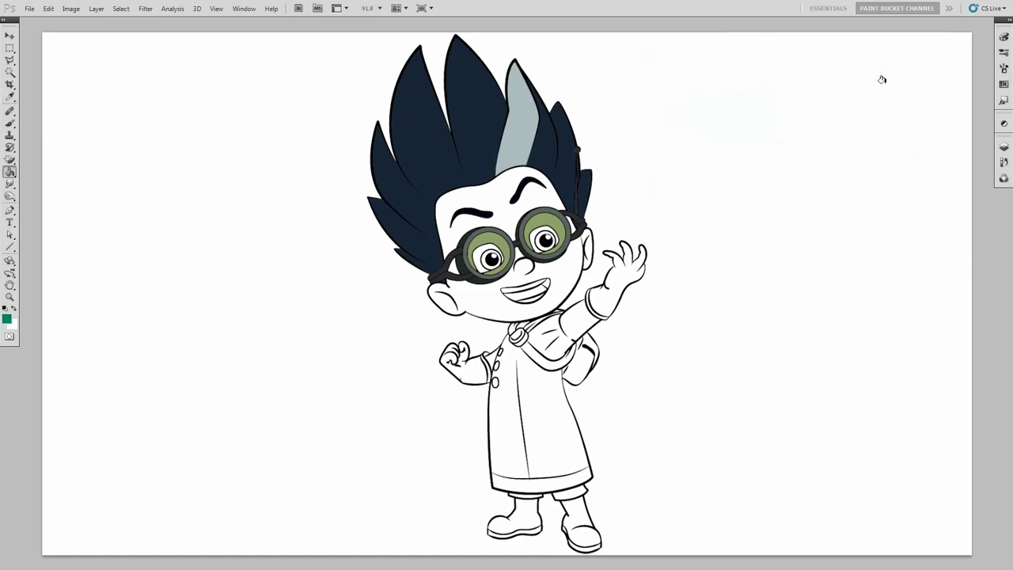
{"action": "left_click", "coordinate": [549, 243]}
{"action": "left_click", "coordinate": [492, 259]}
Step: Set the foreground color to #b0f0cc and fill the eye areas surrounding both irises
{"action": "left_click", "coordinate": [7, 318]}
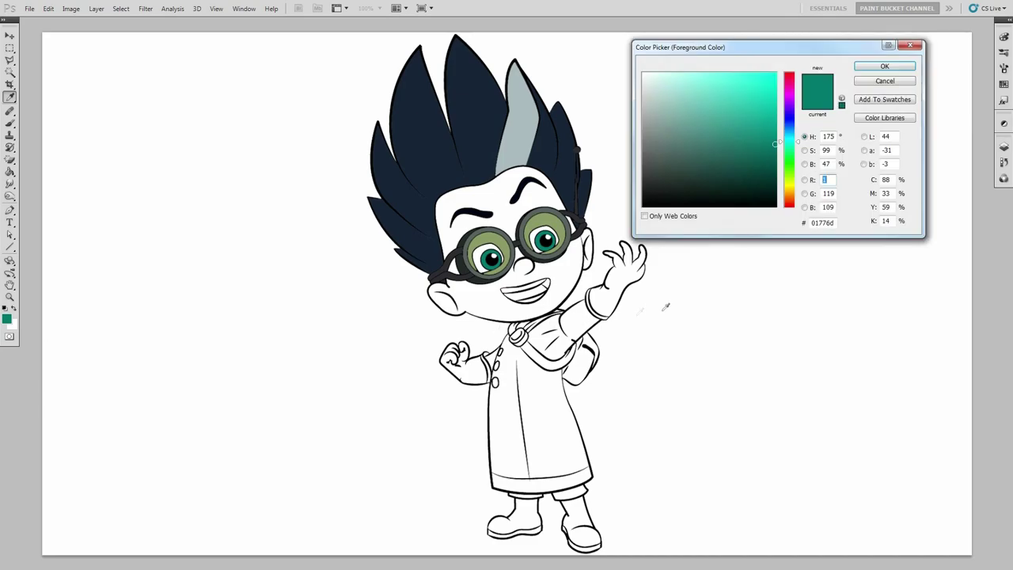
{"action": "left_click", "coordinate": [827, 223]}
{"action": "type", "text": "0"}
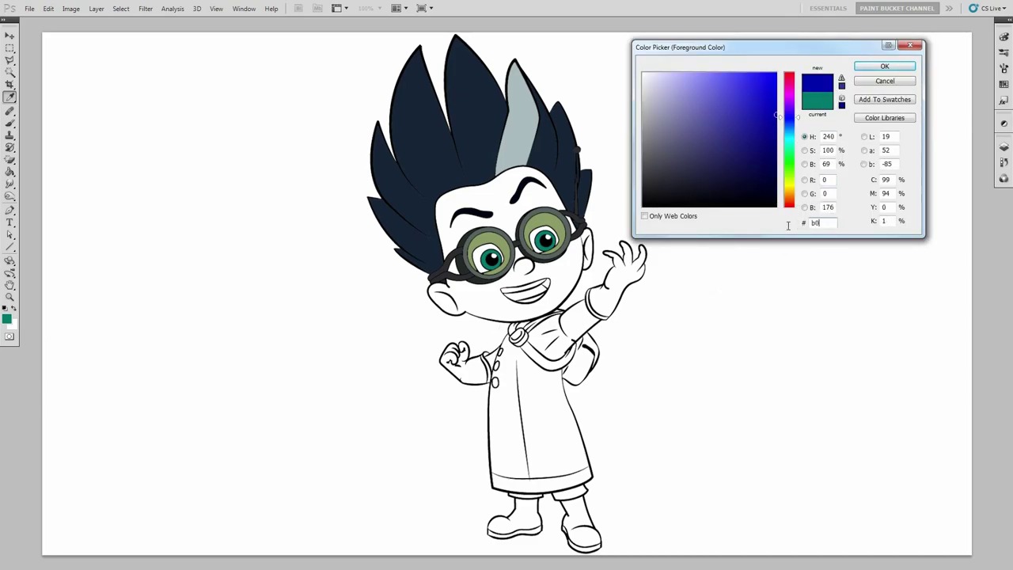
{"action": "type", "text": "00b0f0cc"}
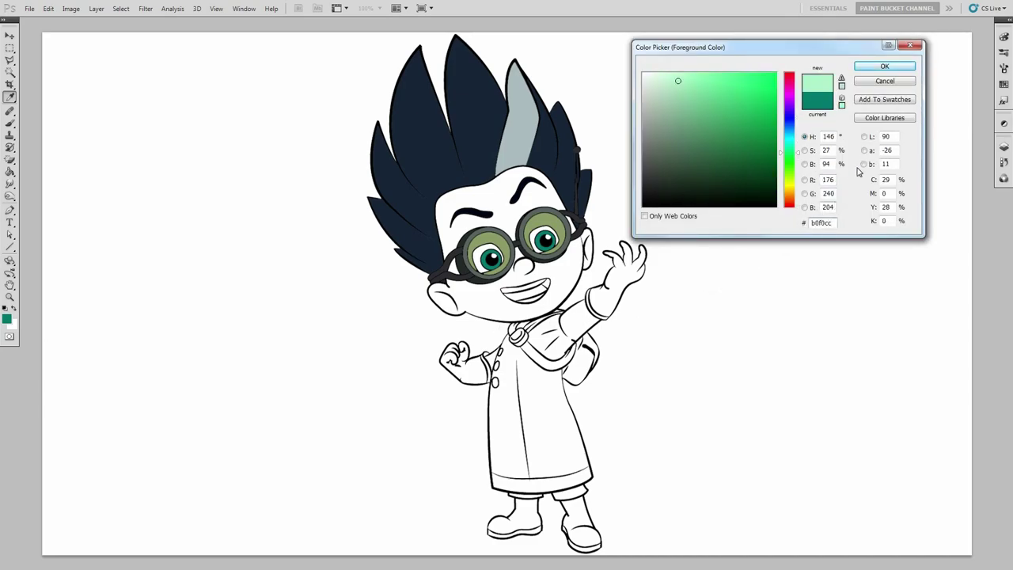
{"action": "left_click", "coordinate": [877, 67]}
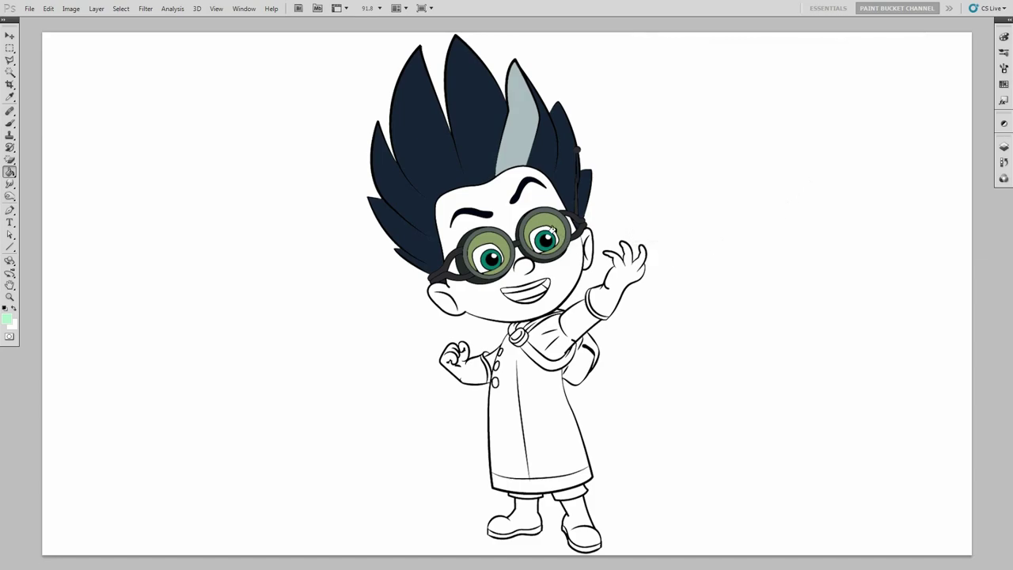
{"action": "left_click", "coordinate": [489, 247]}
Step: Set the foreground color to #4b281f and fill the inside of the open mouth
{"action": "left_click", "coordinate": [7, 320]}
{"action": "left_click_drag", "start_coordinate": [833, 223], "coordinate": [800, 224]}
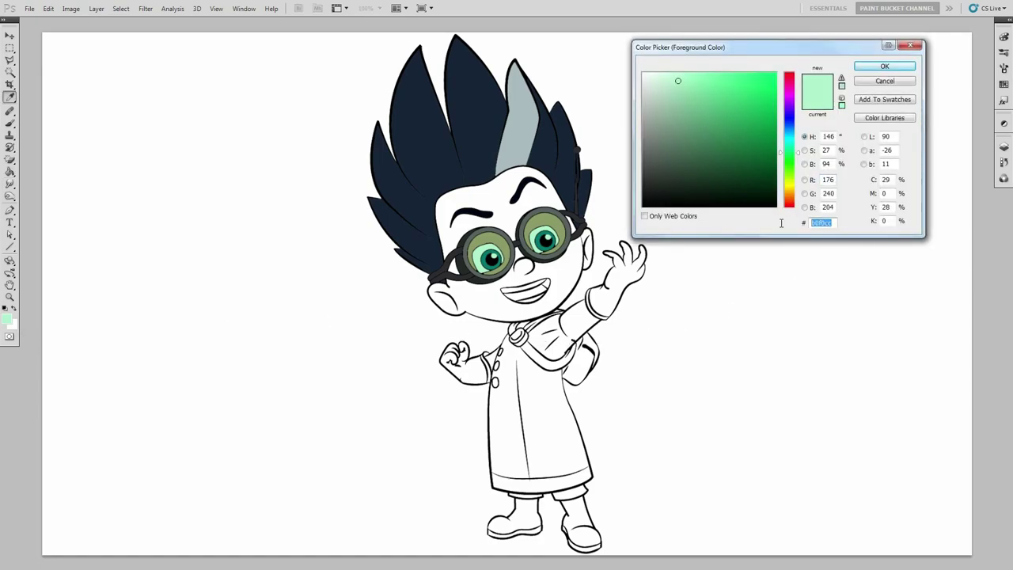
{"action": "type", "text": "4b2"}
{"action": "type", "text": "281f"}
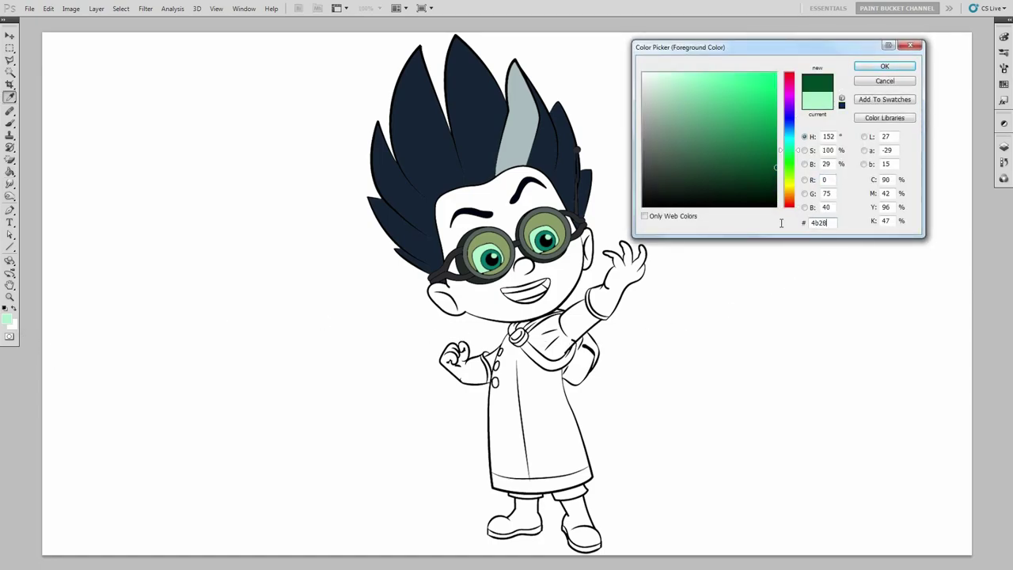
{"action": "left_click", "coordinate": [885, 67]}
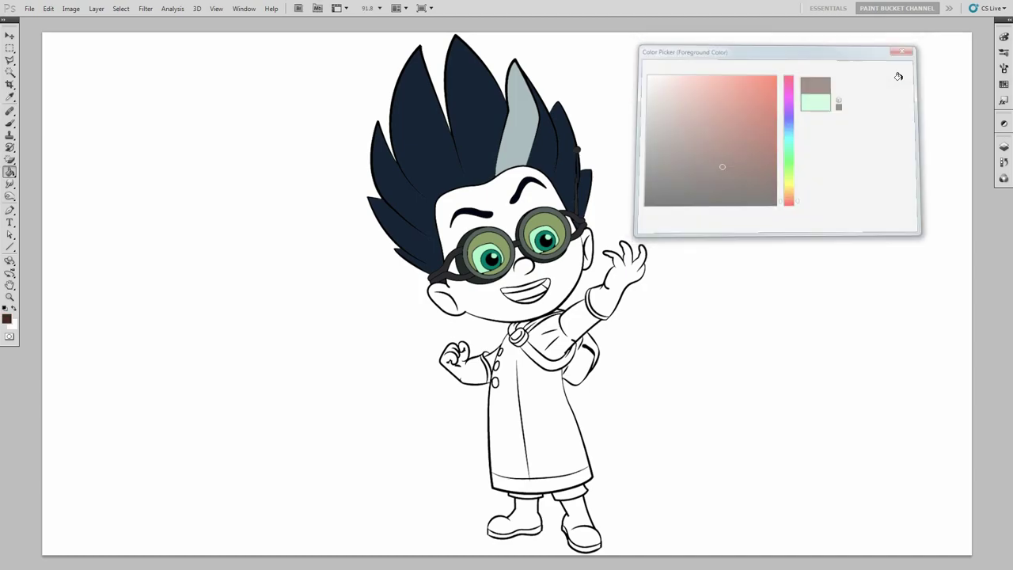
{"action": "left_click", "coordinate": [541, 286]}
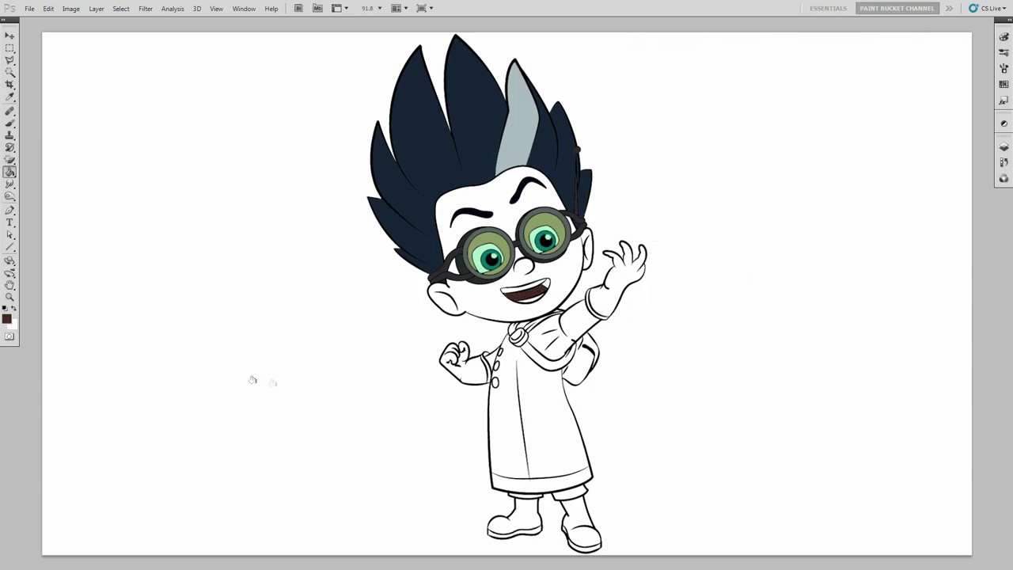
Step: Set the foreground color to #260806
{"action": "left_click", "coordinate": [7, 318]}
{"action": "left_click", "coordinate": [818, 222]}
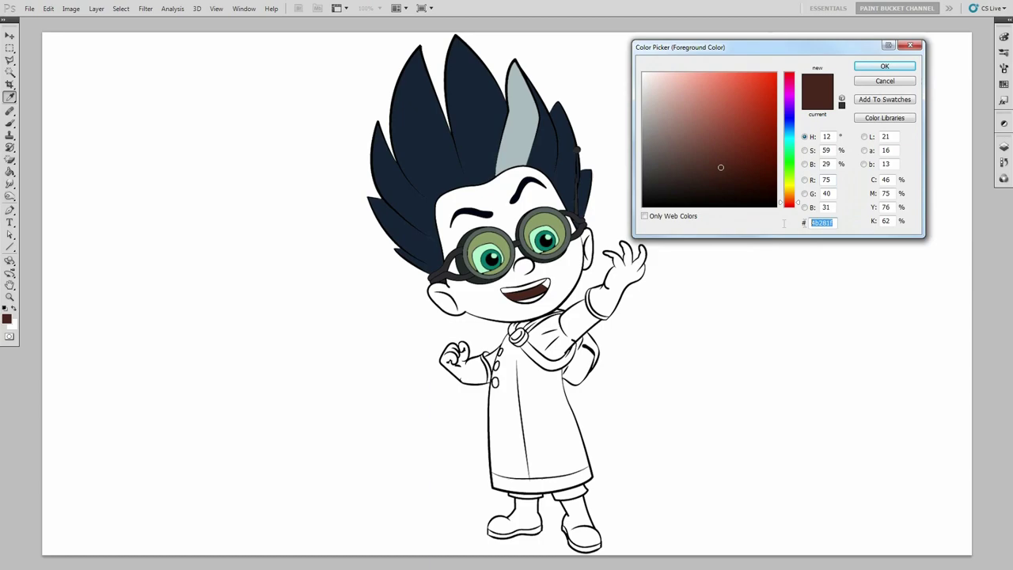
{"action": "type", "text": "260806"}
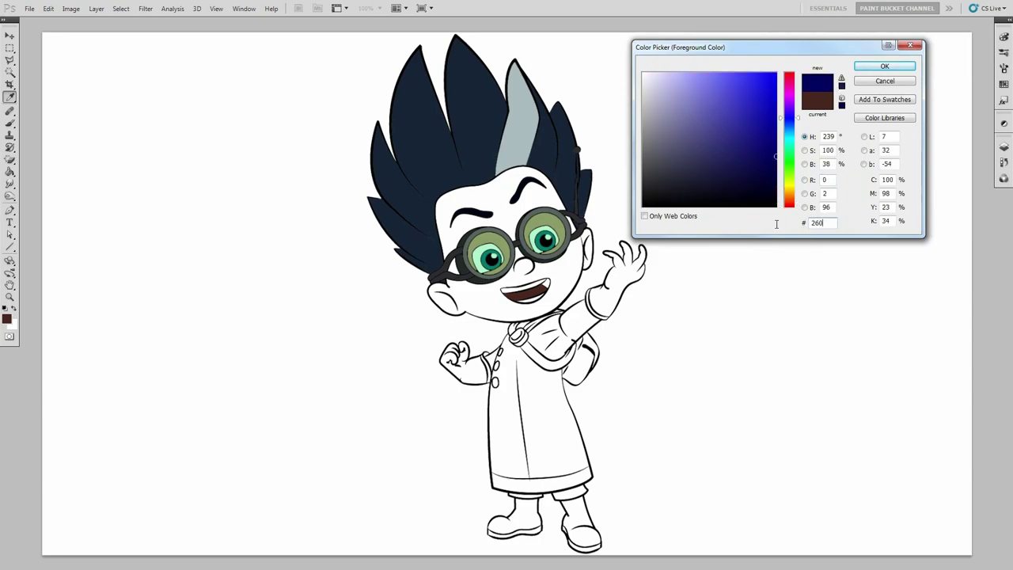
{"action": "left_click", "coordinate": [871, 68]}
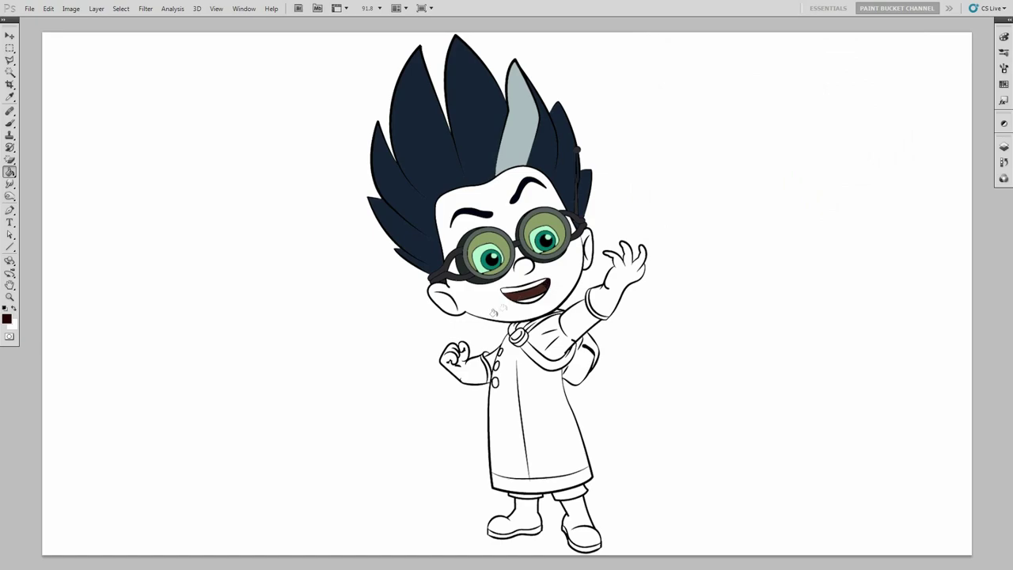
Step: Set the foreground color to #cd9767 and fill the skin of the face, forehead and both ears
{"action": "left_click", "coordinate": [7, 319]}
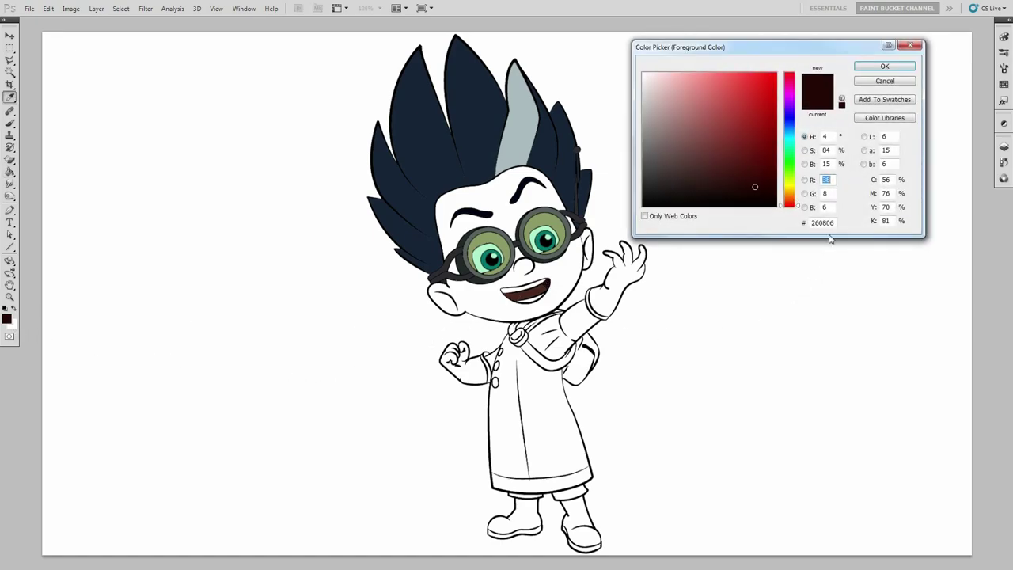
{"action": "type", "text": "cd9"}
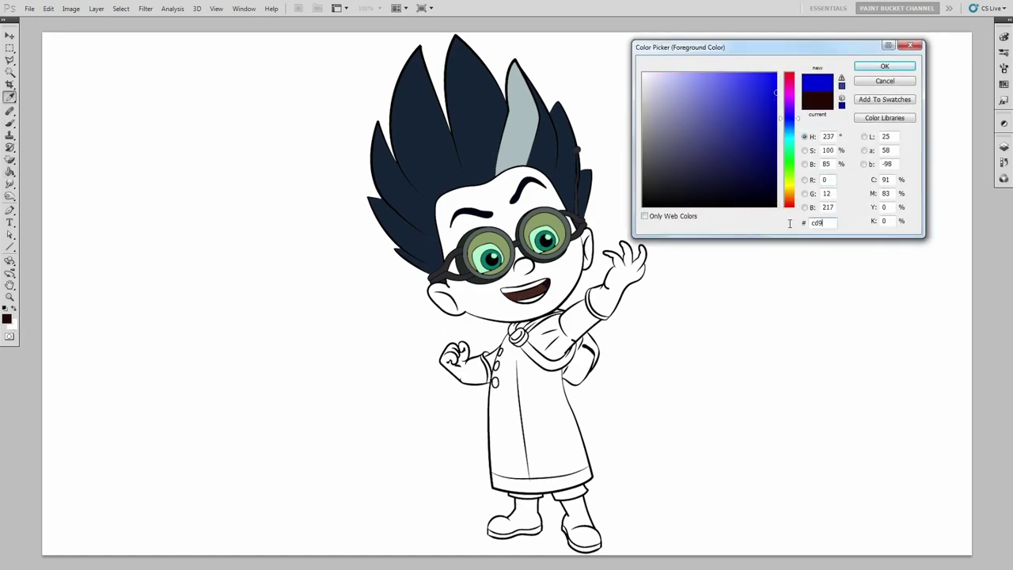
{"action": "type", "text": "767"}
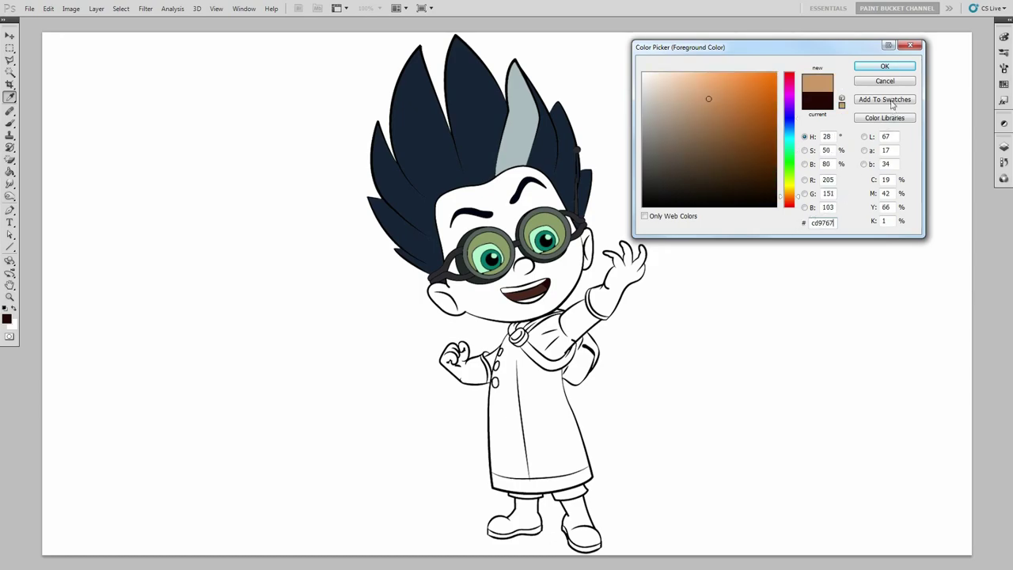
{"action": "left_click", "coordinate": [884, 66]}
{"action": "key", "text": "g"}
{"action": "left_click", "coordinate": [586, 248]}
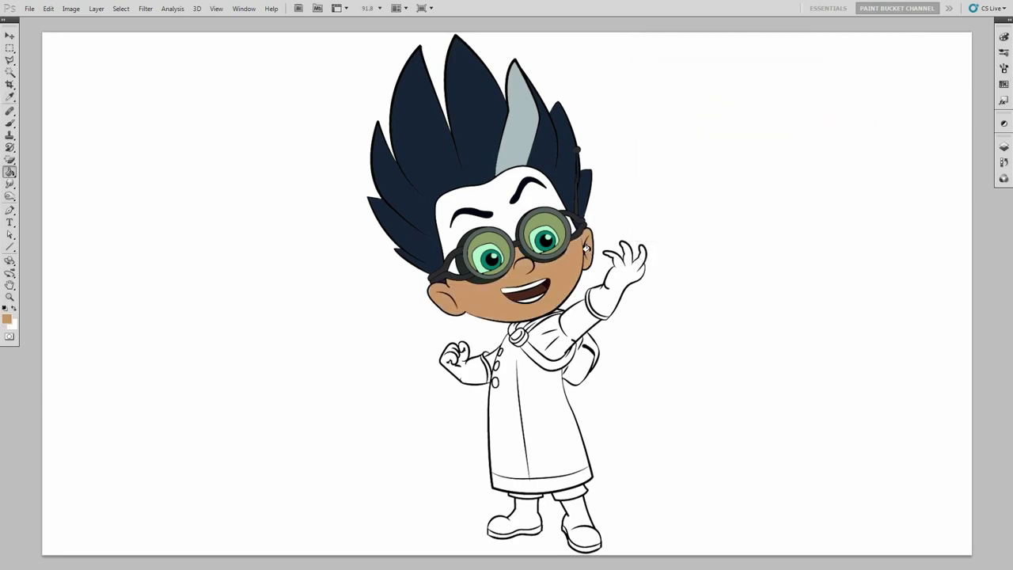
{"action": "left_click", "coordinate": [509, 216]}
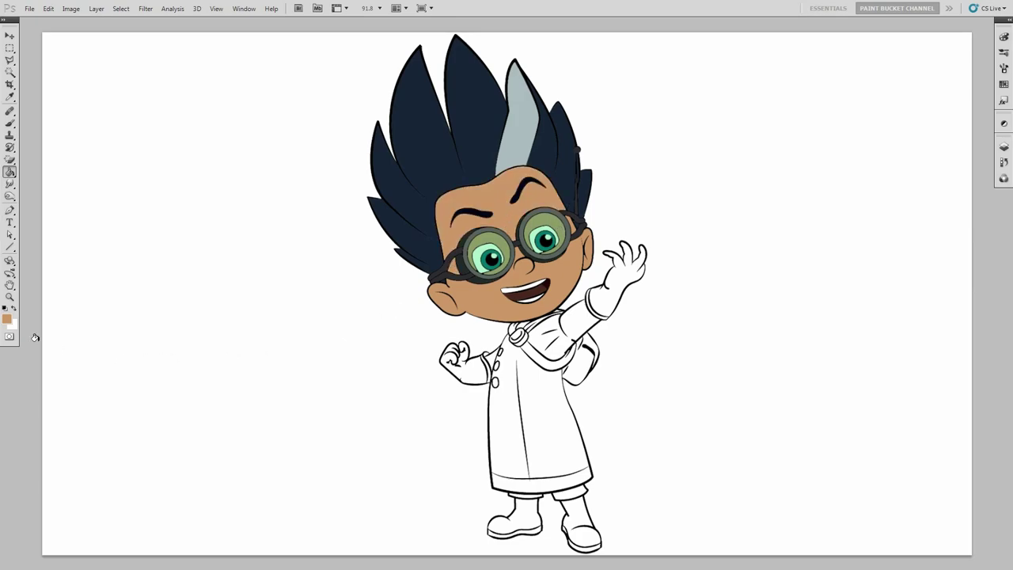
Step: Set the foreground color to #00706b and fill both gloves and the lower part of the chest clasp
{"action": "left_click", "coordinate": [7, 320]}
{"action": "left_click_drag", "start_coordinate": [835, 222], "coordinate": [794, 224]}
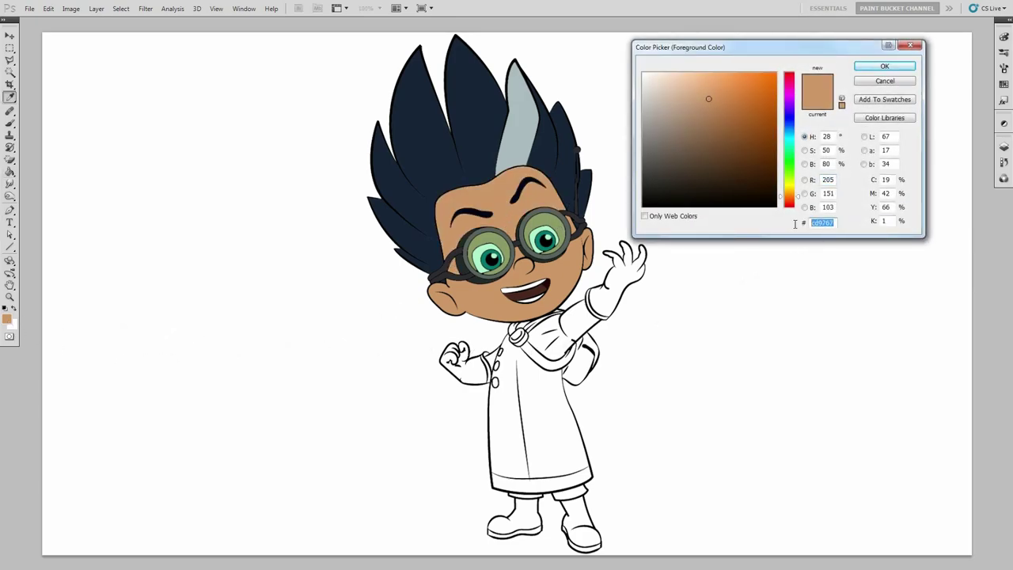
{"action": "key", "text": "BackSpace"}
{"action": "type", "text": "00706b"}
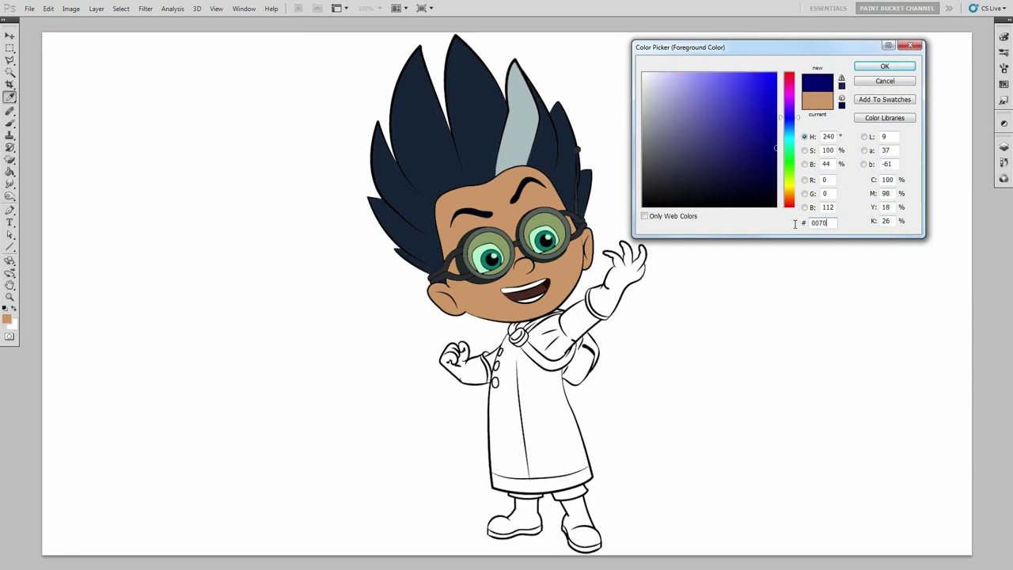
{"action": "left_click", "coordinate": [884, 67]}
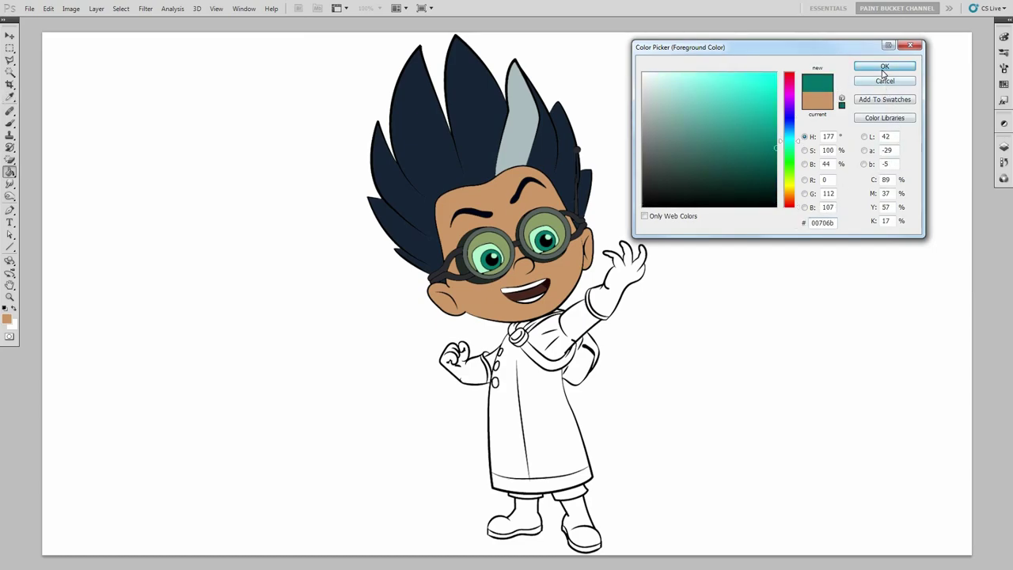
{"action": "left_click", "coordinate": [619, 276]}
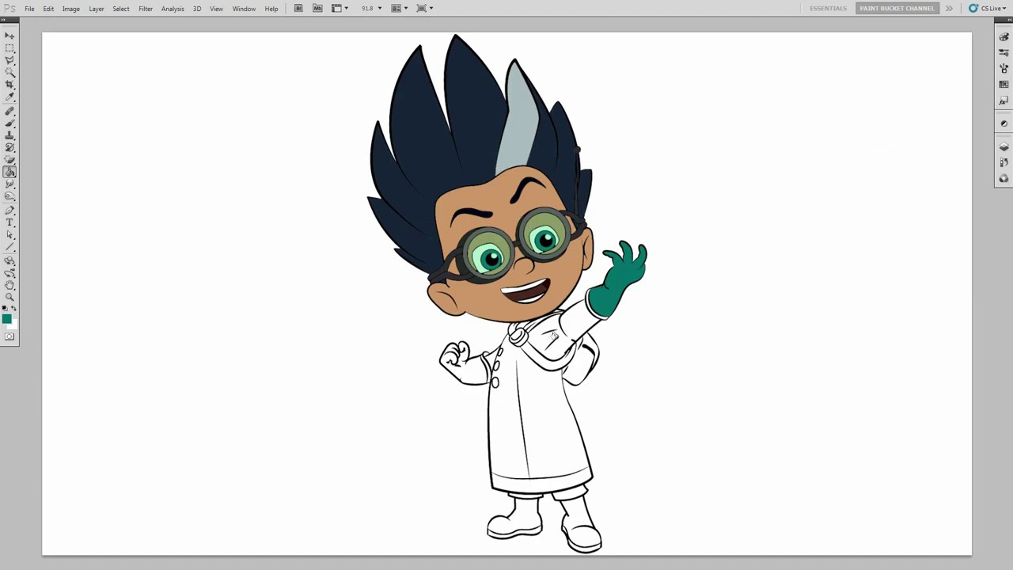
{"action": "left_click", "coordinate": [475, 361]}
Step: Set the foreground color to #1c3334 and fill the cuffs of both gloves
{"action": "left_click", "coordinate": [7, 319]}
{"action": "double_click", "coordinate": [823, 223]}
{"action": "type", "text": "1c"}
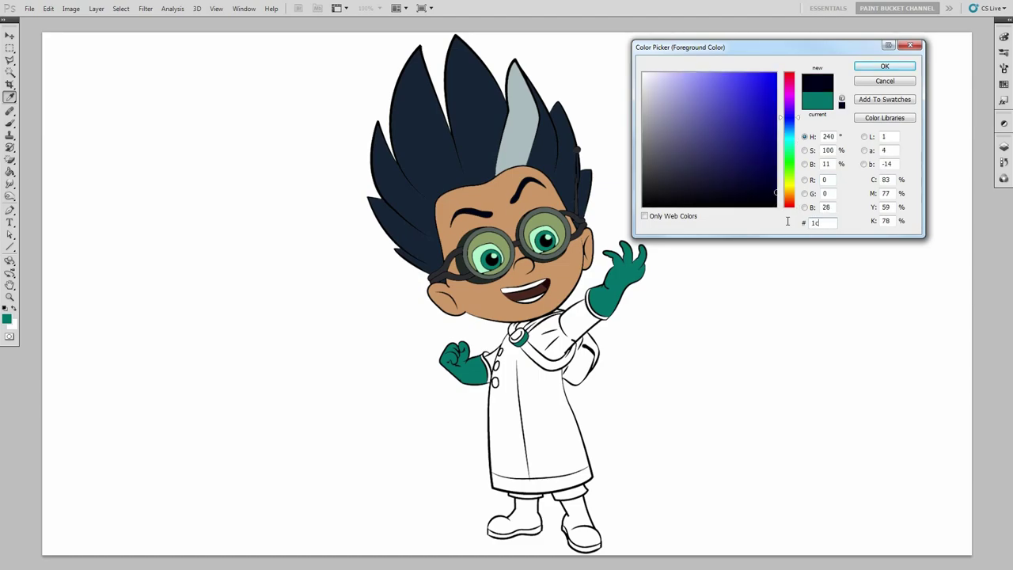
{"action": "type", "text": "3334"}
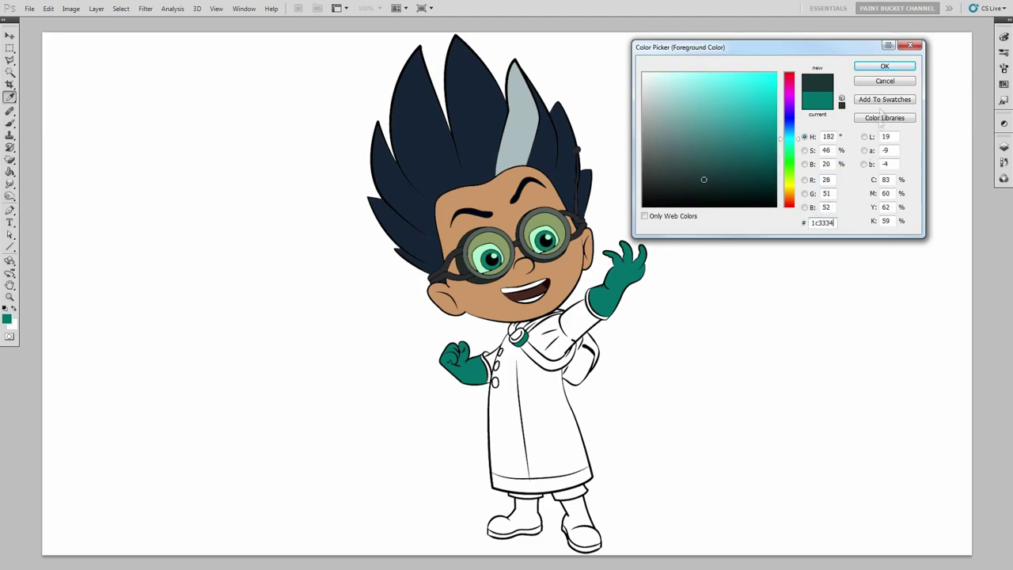
{"action": "left_click", "coordinate": [880, 68]}
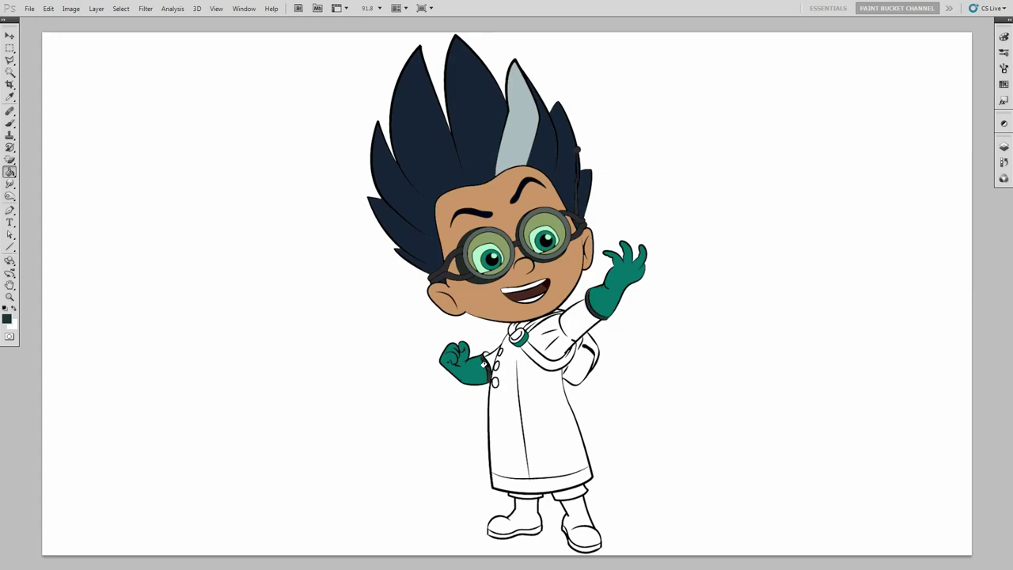
Step: Set the foreground color to #101c1d
{"action": "left_click", "coordinate": [7, 319]}
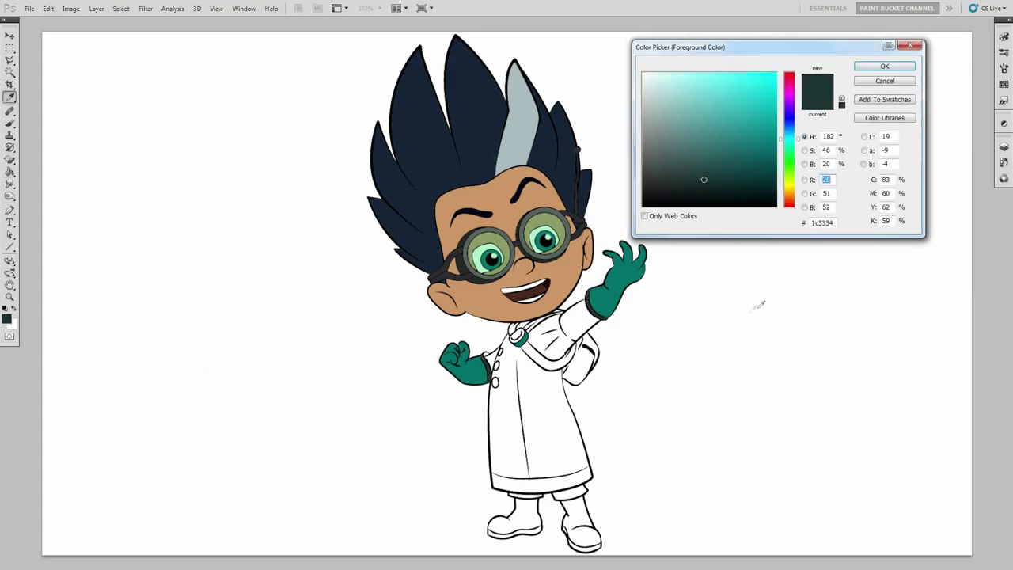
{"action": "left_click", "coordinate": [831, 224]}
{"action": "type", "text": "10"}
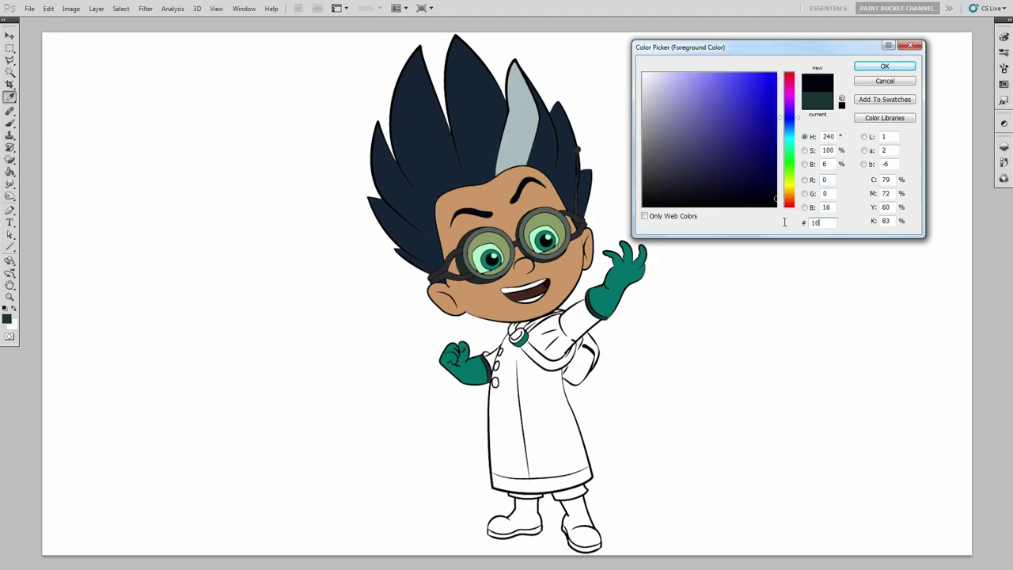
{"action": "type", "text": "1c1d"}
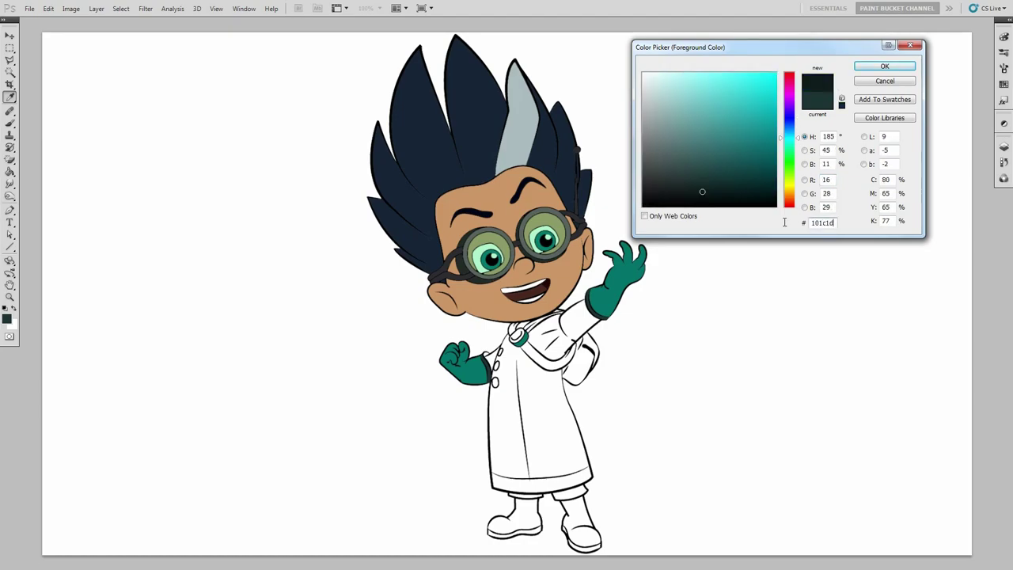
{"action": "left_click", "coordinate": [885, 67]}
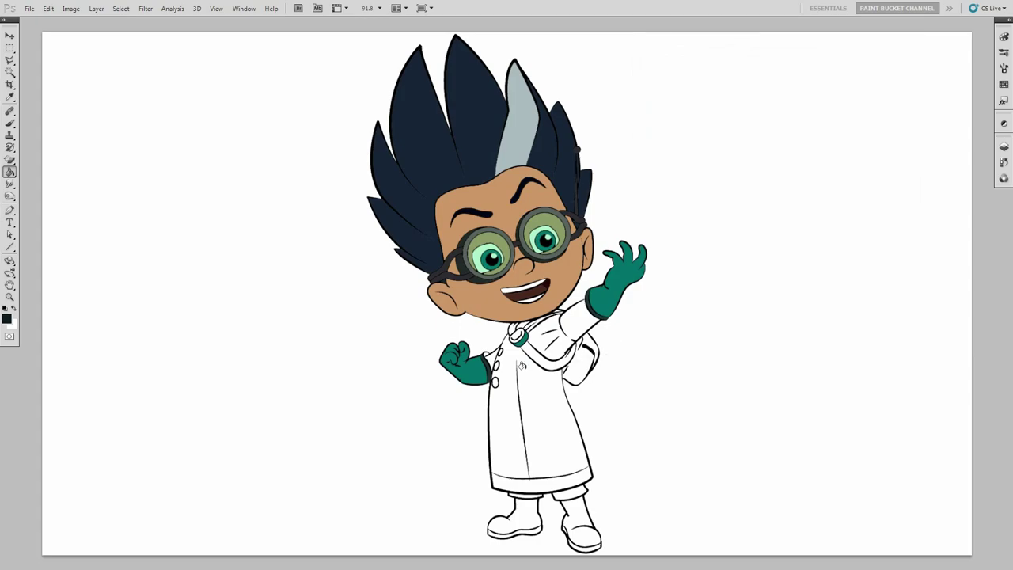
Step: Set the foreground color to #323030 and fill the front of the round clasp on the chest
{"action": "left_click", "coordinate": [7, 319]}
{"action": "double_click", "coordinate": [823, 223]}
{"action": "type", "text": "323"}
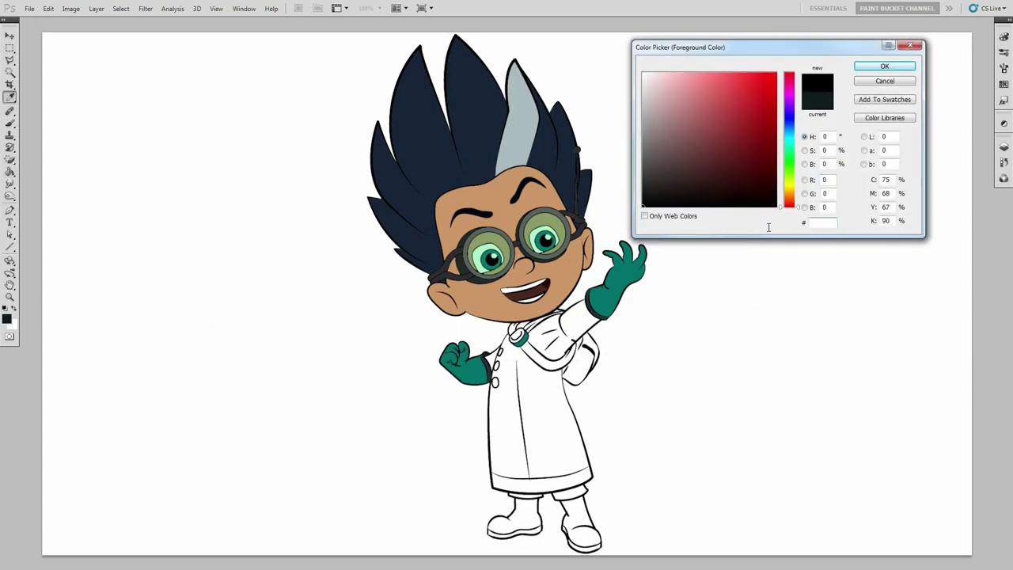
{"action": "type", "text": "030"}
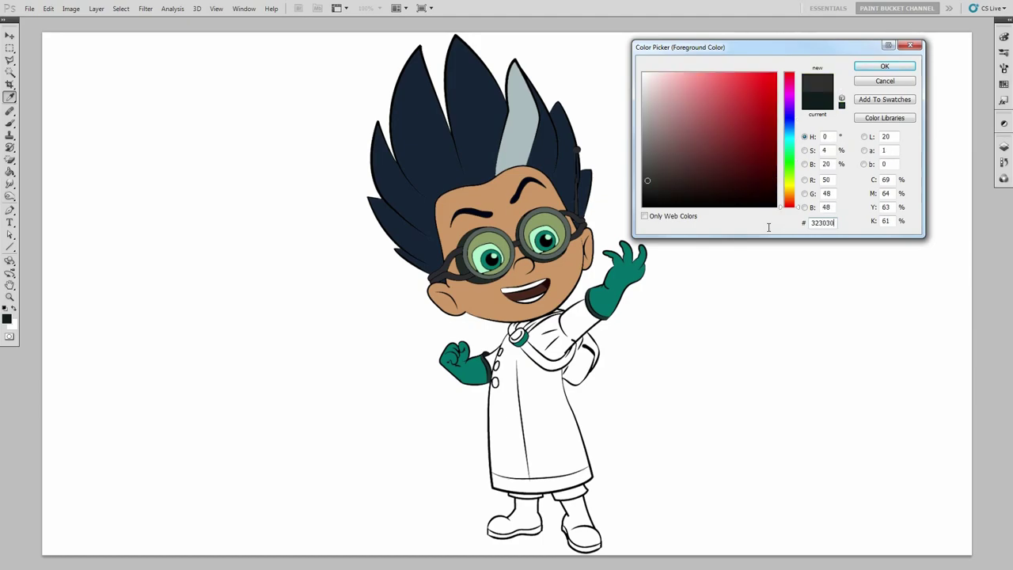
{"action": "left_click", "coordinate": [878, 70]}
{"action": "key", "text": "g"}
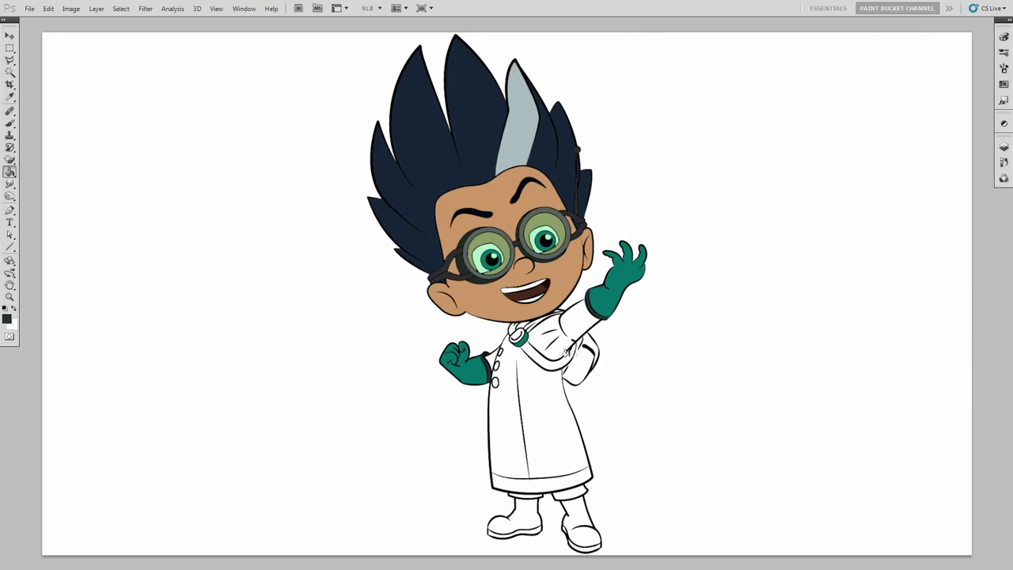
{"action": "left_click", "coordinate": [515, 336]}
Step: Set the foreground color to #323b52 and fill the strap across the chest and the uppers of both boots
{"action": "left_click", "coordinate": [7, 318]}
{"action": "left_click", "coordinate": [820, 221]}
{"action": "type", "text": "3"}
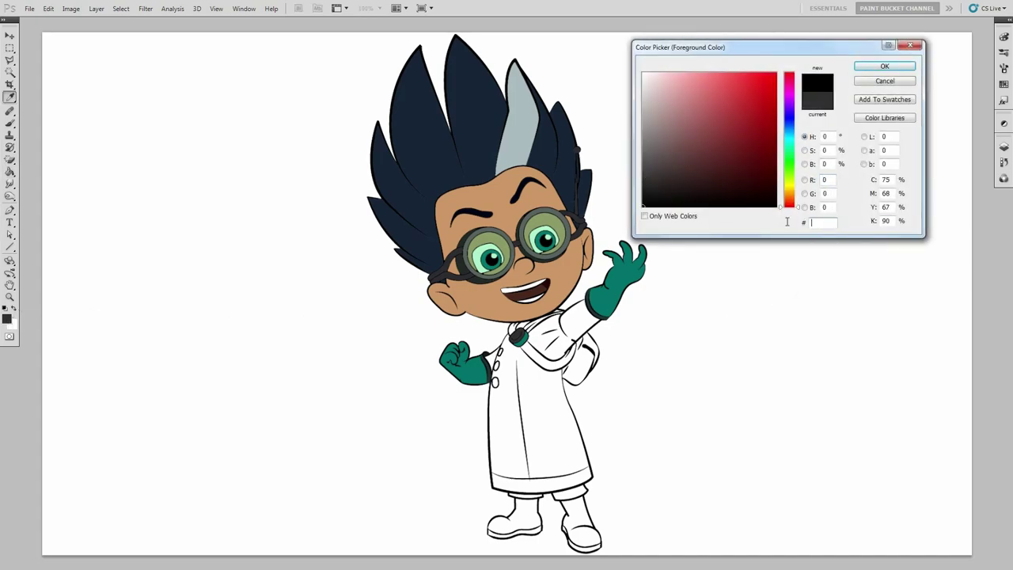
{"action": "type", "text": "23b52"}
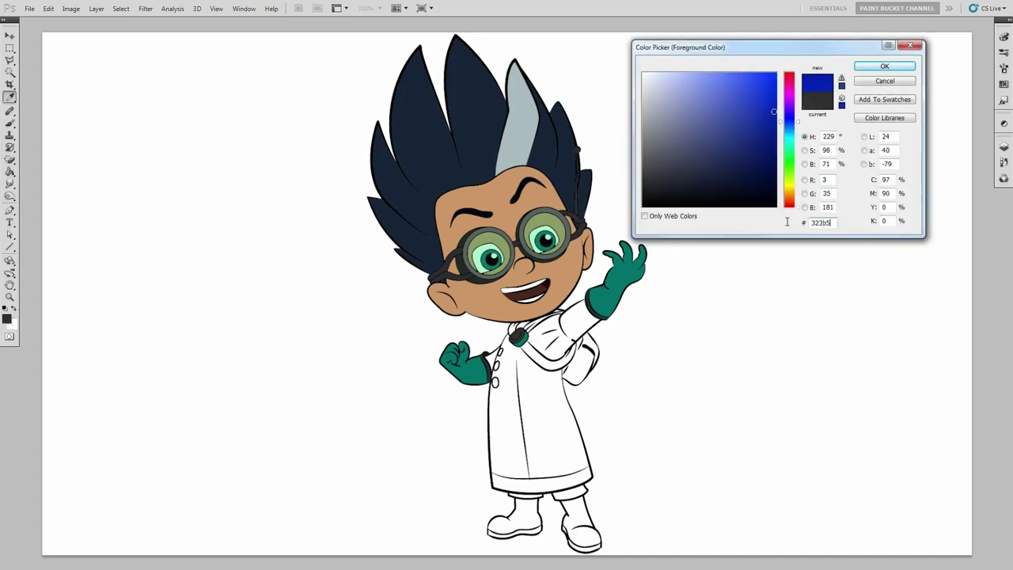
{"action": "left_click", "coordinate": [864, 68]}
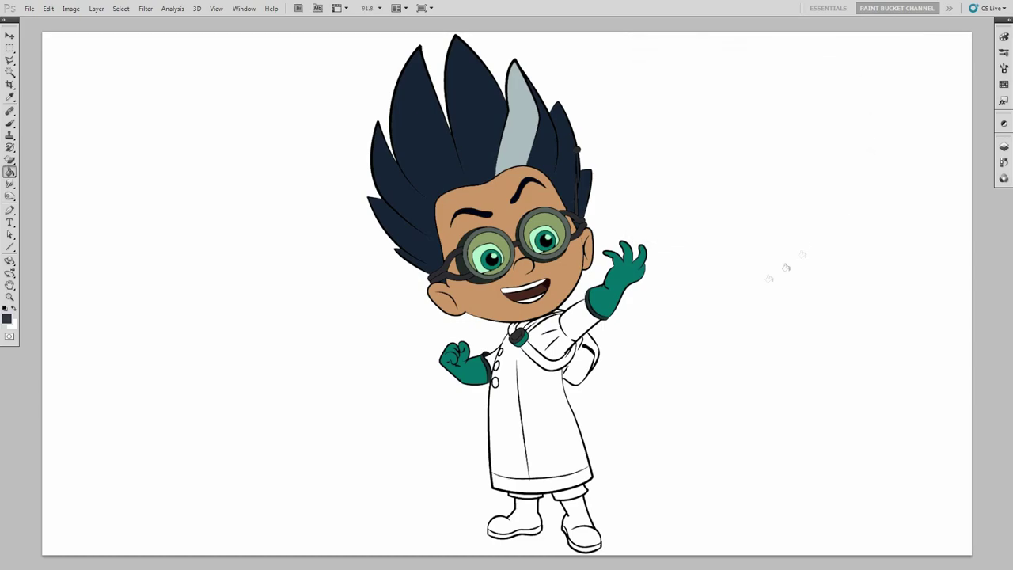
{"action": "left_click", "coordinate": [566, 358]}
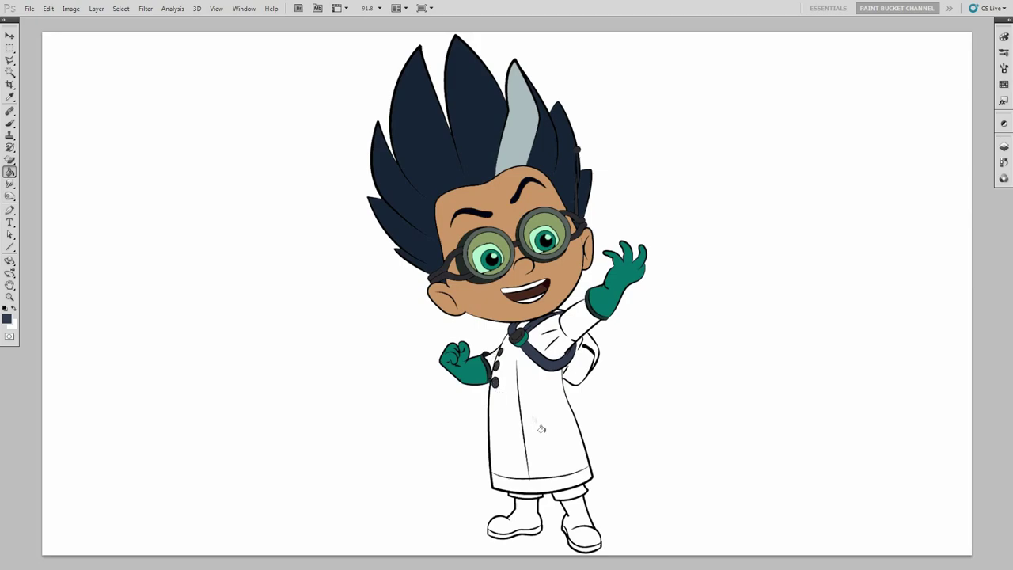
{"action": "left_click", "coordinate": [566, 498]}
{"action": "left_click", "coordinate": [513, 520]}
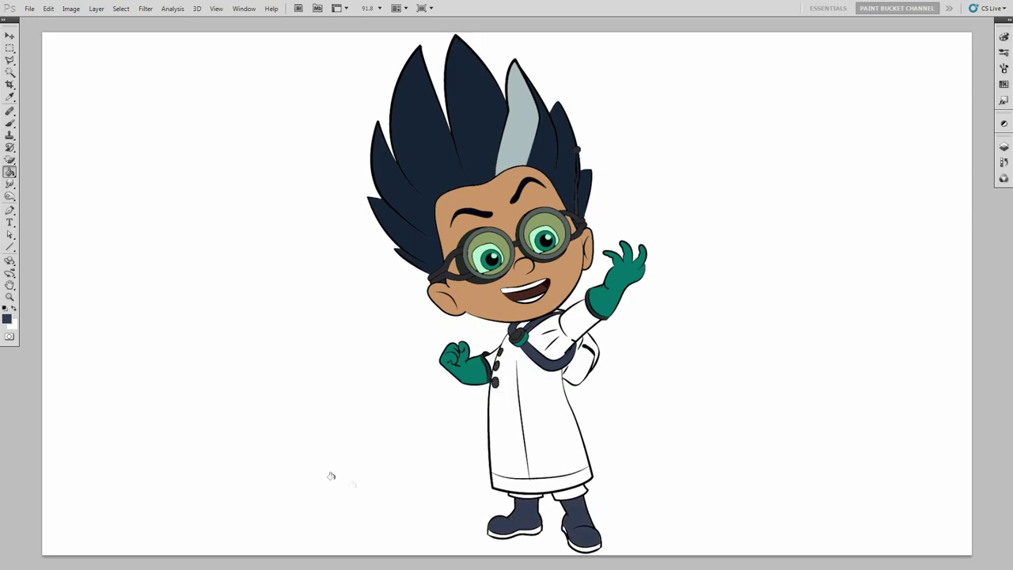
Step: Set the foreground color to #5a6382 and fill the backpack behind the raised arm
{"action": "left_click", "coordinate": [8, 319]}
{"action": "double_click", "coordinate": [823, 223]}
{"action": "type", "text": "5a6"}
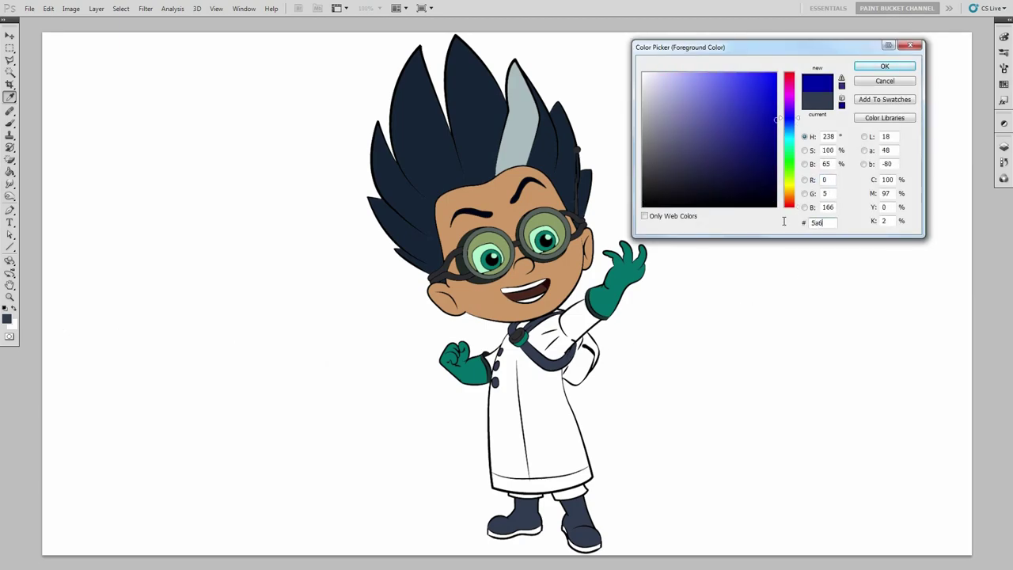
{"action": "type", "text": "382"}
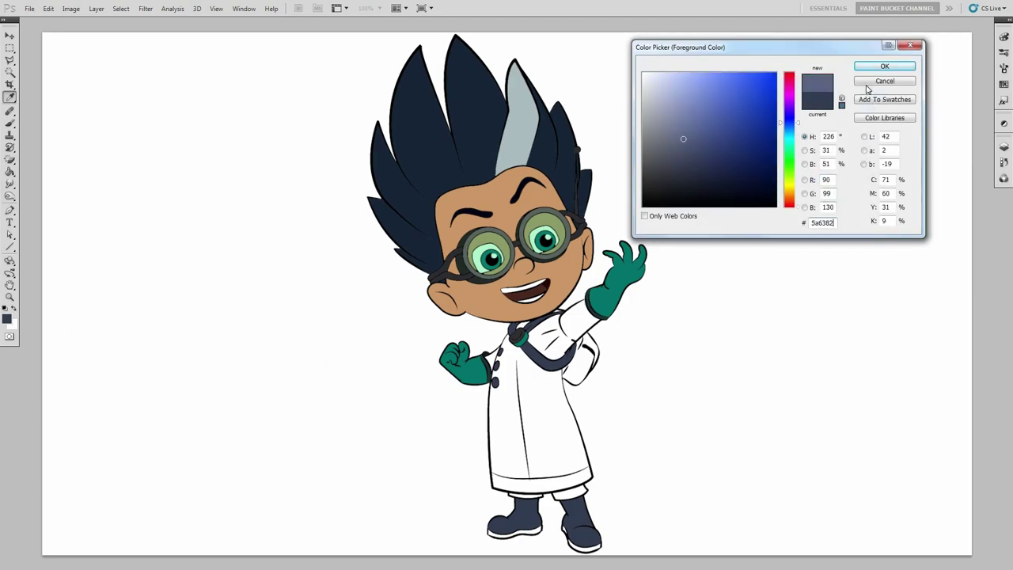
{"action": "left_click", "coordinate": [870, 68]}
{"action": "left_click", "coordinate": [584, 349]}
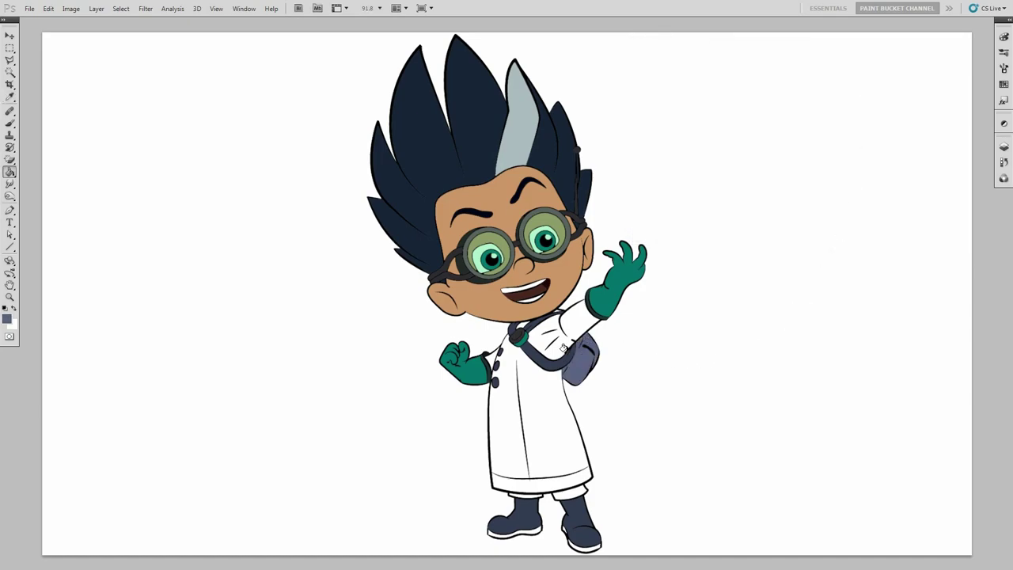
Step: Set the foreground color to #cdc4be and fill the raised arm's sleeve and the body of the lab coat
{"action": "left_click", "coordinate": [7, 319]}
{"action": "left_click_drag", "start_coordinate": [835, 223], "coordinate": [774, 222]}
{"action": "type", "text": "cdc"}
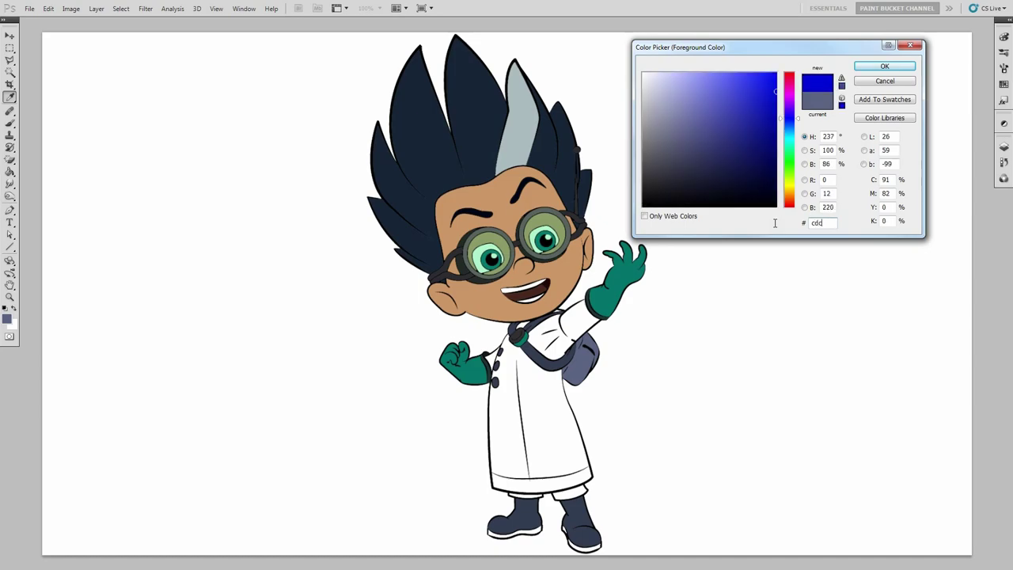
{"action": "type", "text": "4be"}
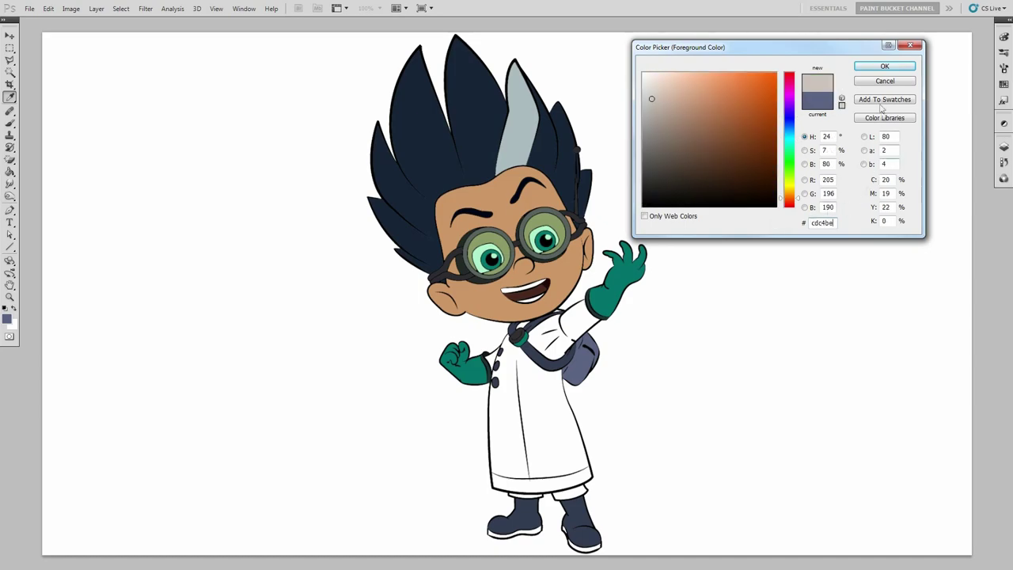
{"action": "left_click", "coordinate": [873, 70]}
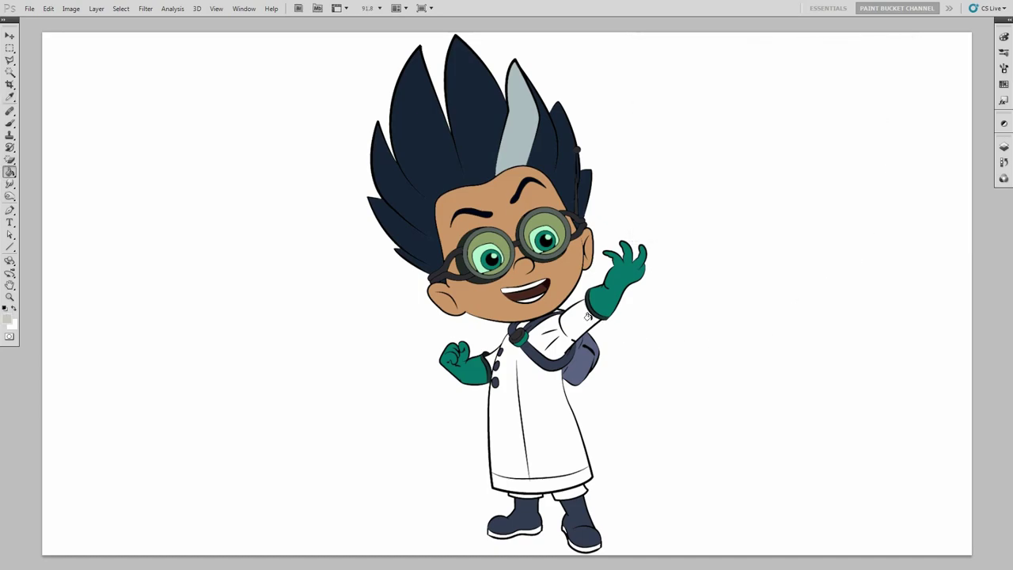
{"action": "left_click", "coordinate": [588, 315]}
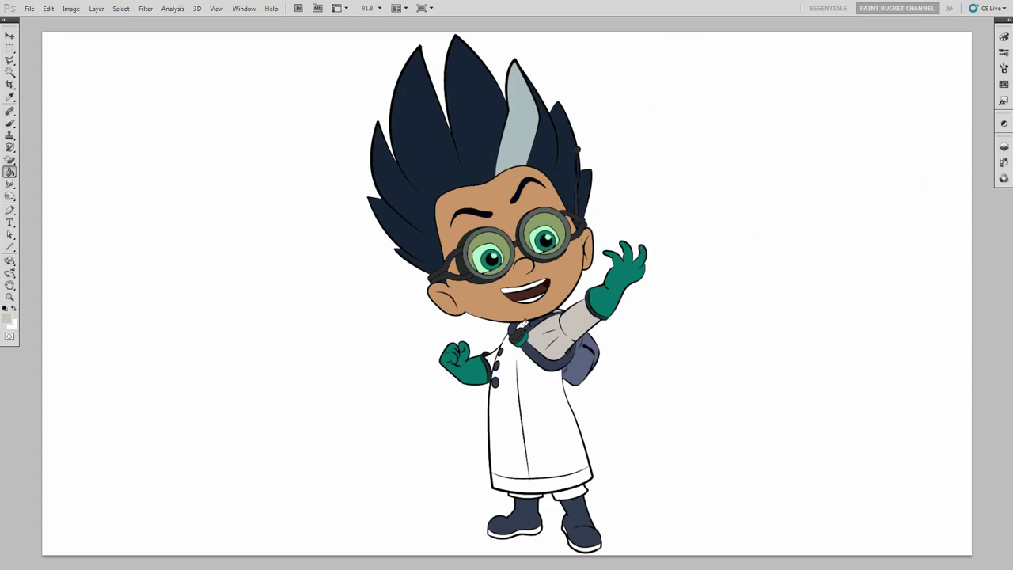
{"action": "left_click", "coordinate": [530, 376]}
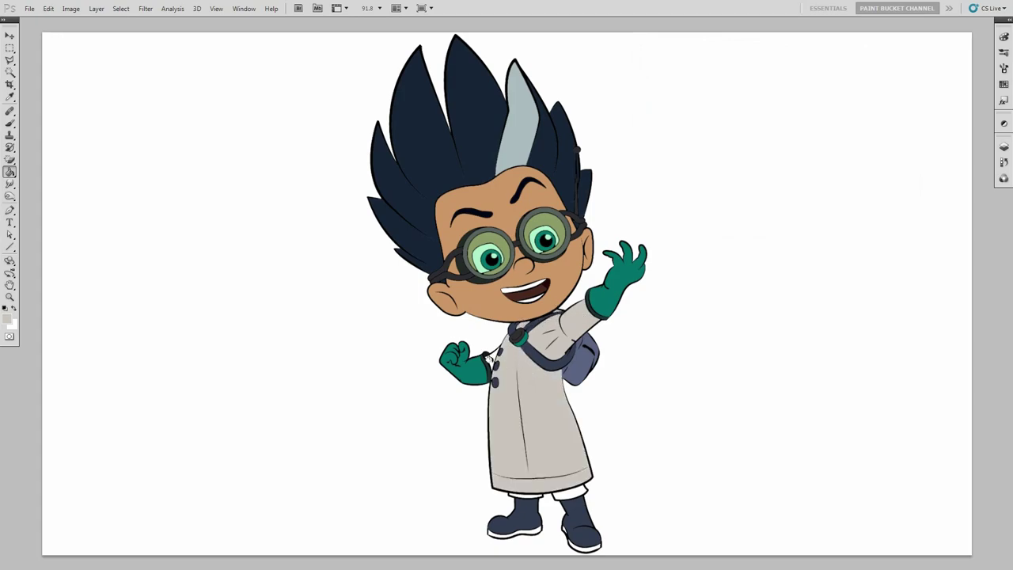
Step: Set the foreground color to #004458 and fill both trouser legs between the coat hem and the boots
{"action": "left_click", "coordinate": [8, 319]}
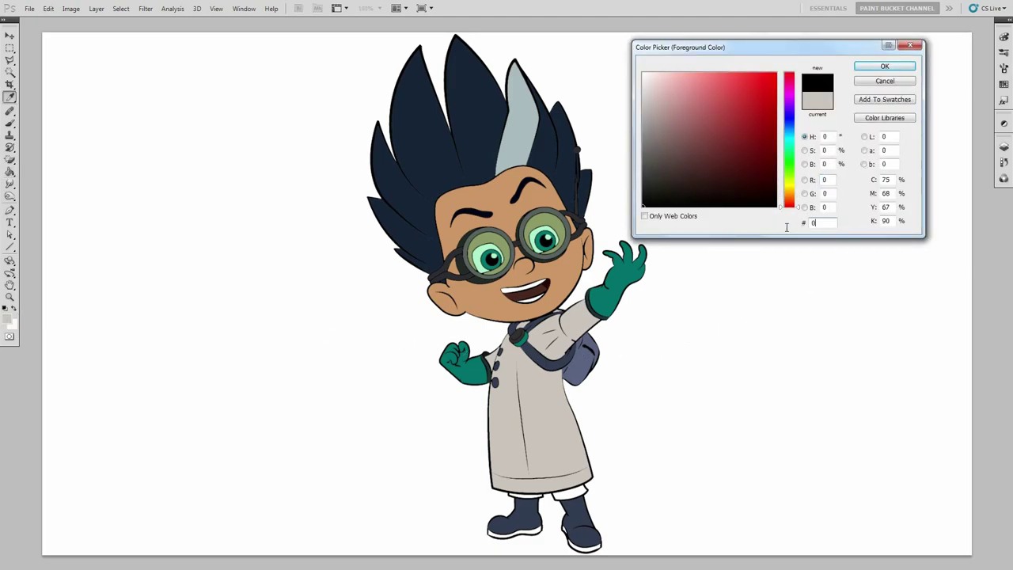
{"action": "type", "text": "4458"}
{"action": "key", "text": "Return"}
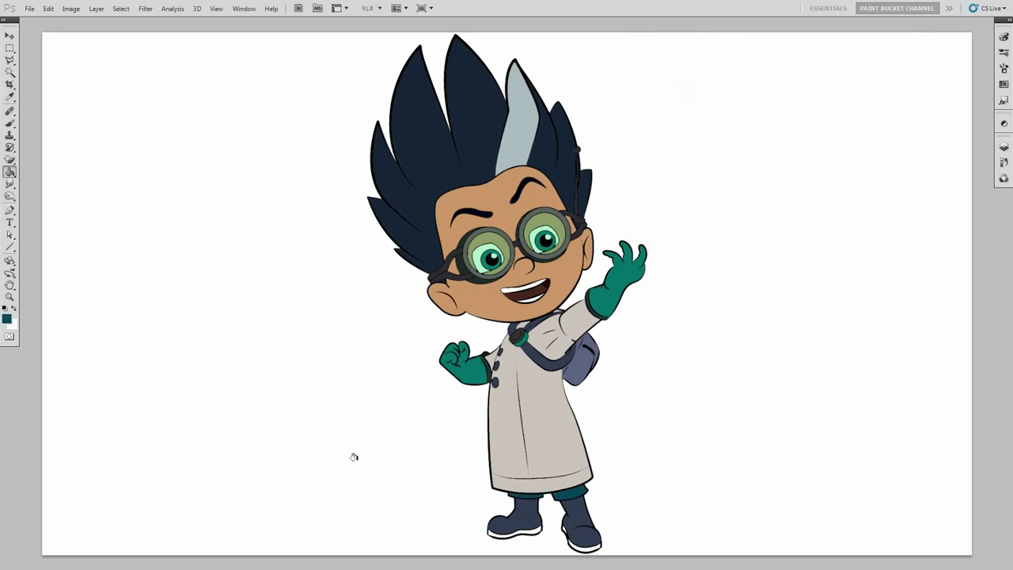
Step: Set the foreground color to #374442
{"action": "left_click", "coordinate": [8, 319]}
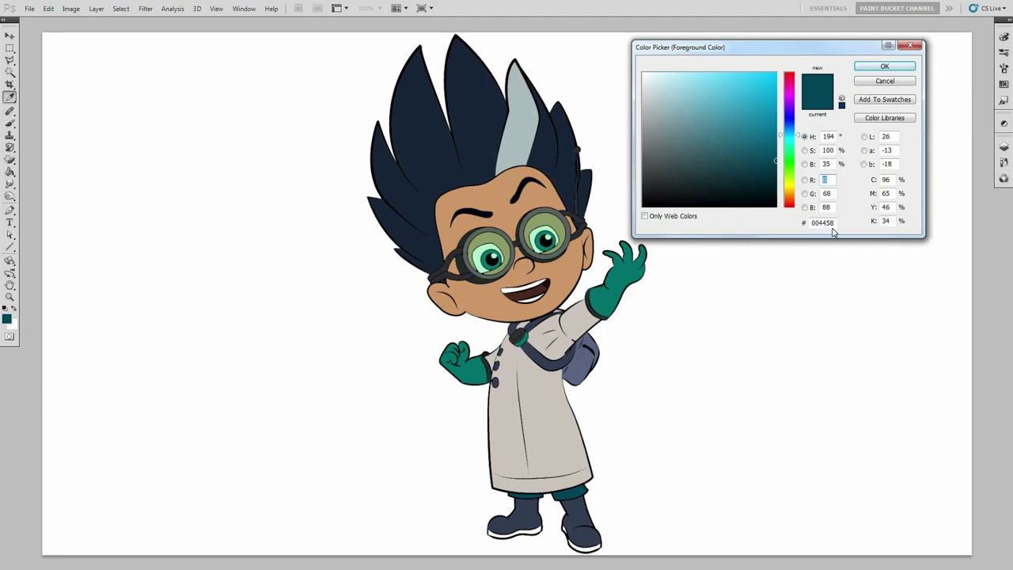
{"action": "key", "text": "BackSpace"}
{"action": "type", "text": "37"}
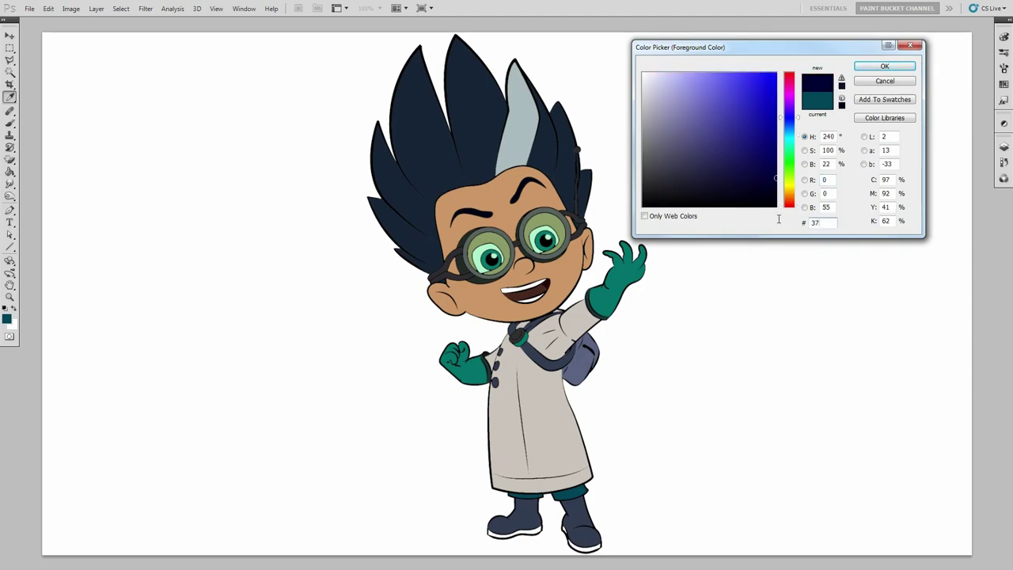
{"action": "type", "text": "4442"}
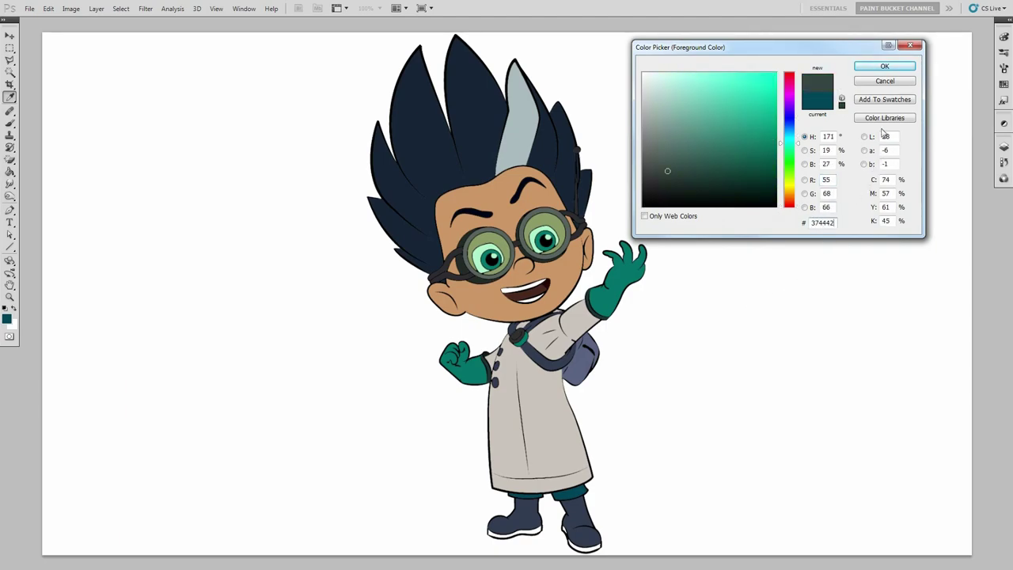
{"action": "left_click", "coordinate": [872, 70]}
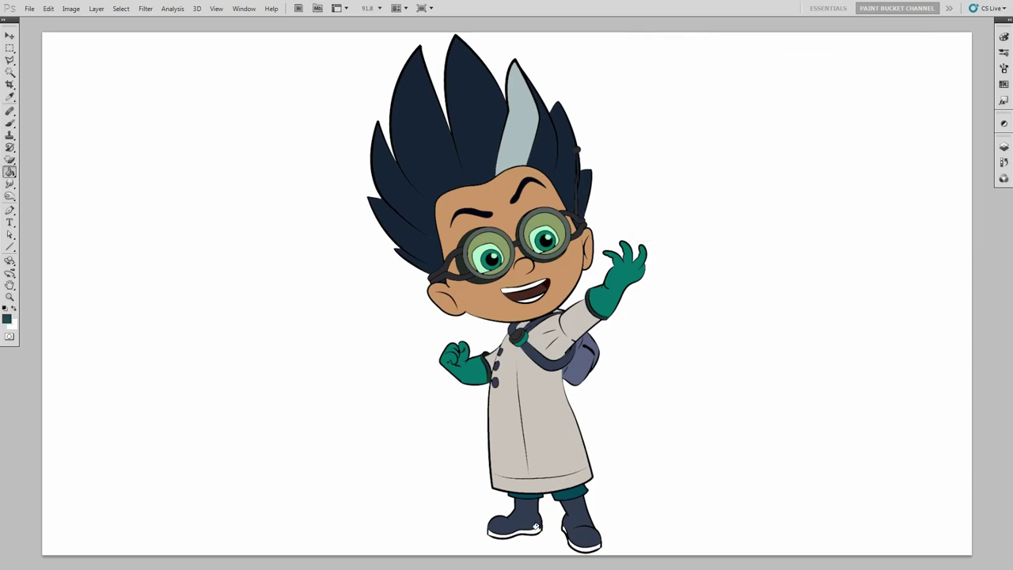